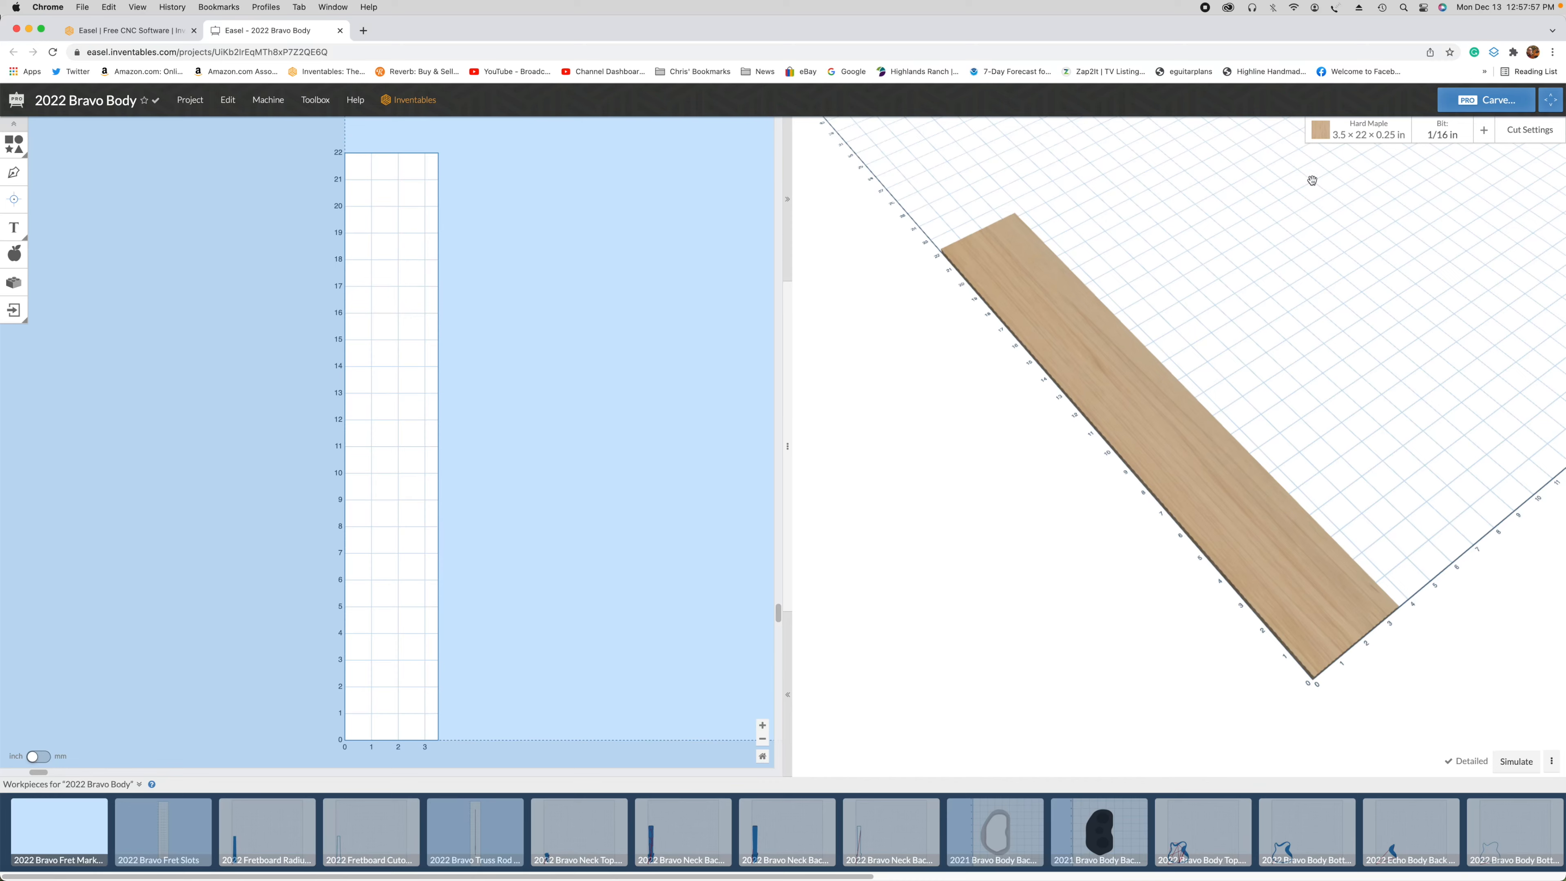
Step: Review the workpiece's material type choices and dimension settings without changing them
click(1373, 131)
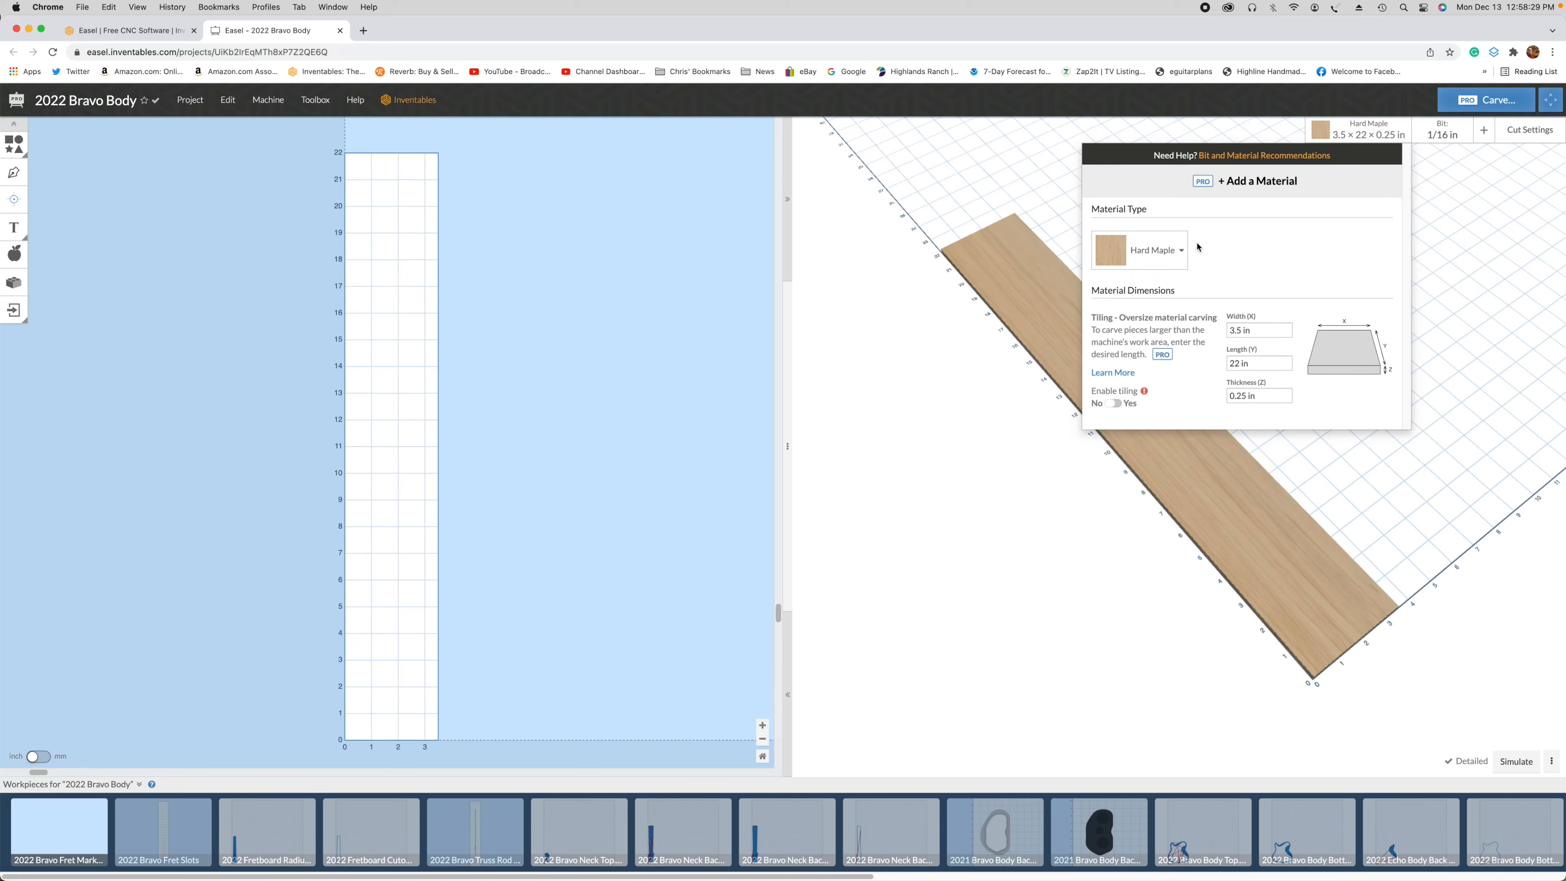
click(1173, 254)
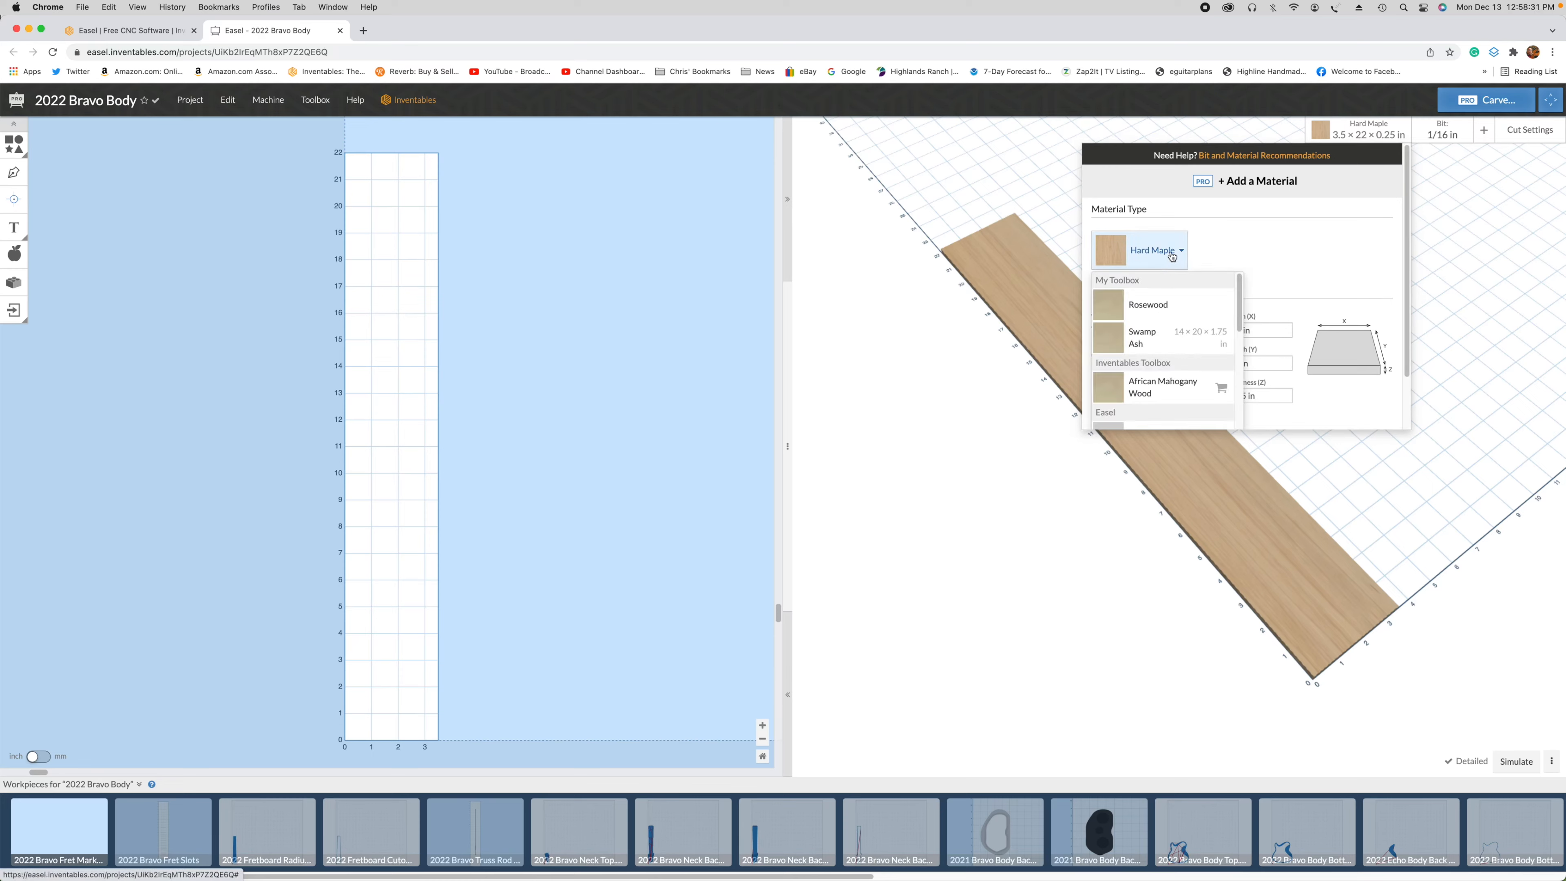
click(1178, 254)
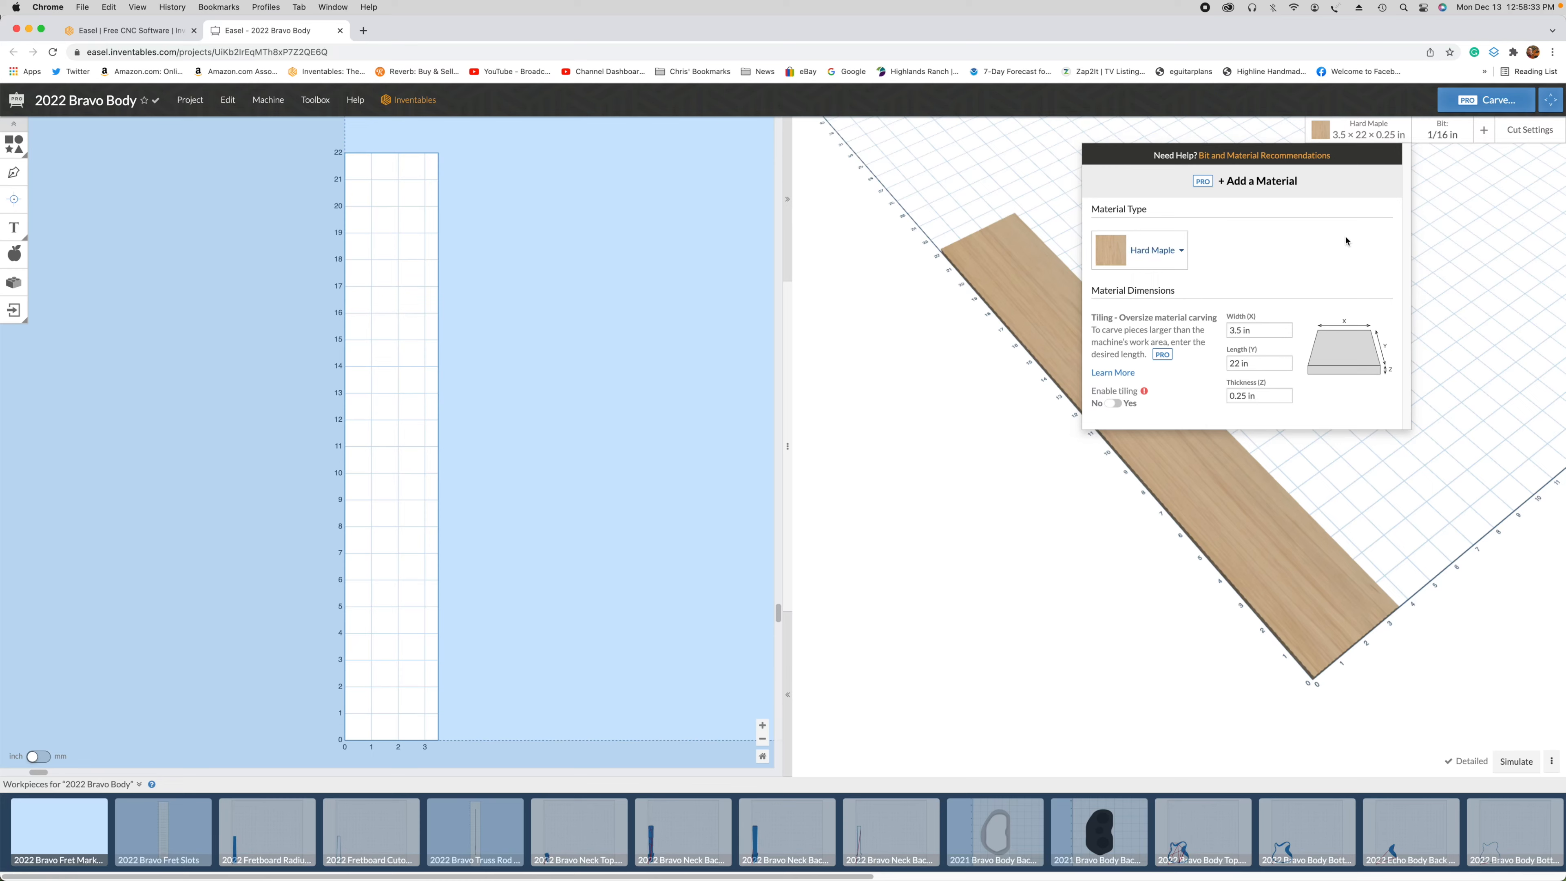
click(915, 445)
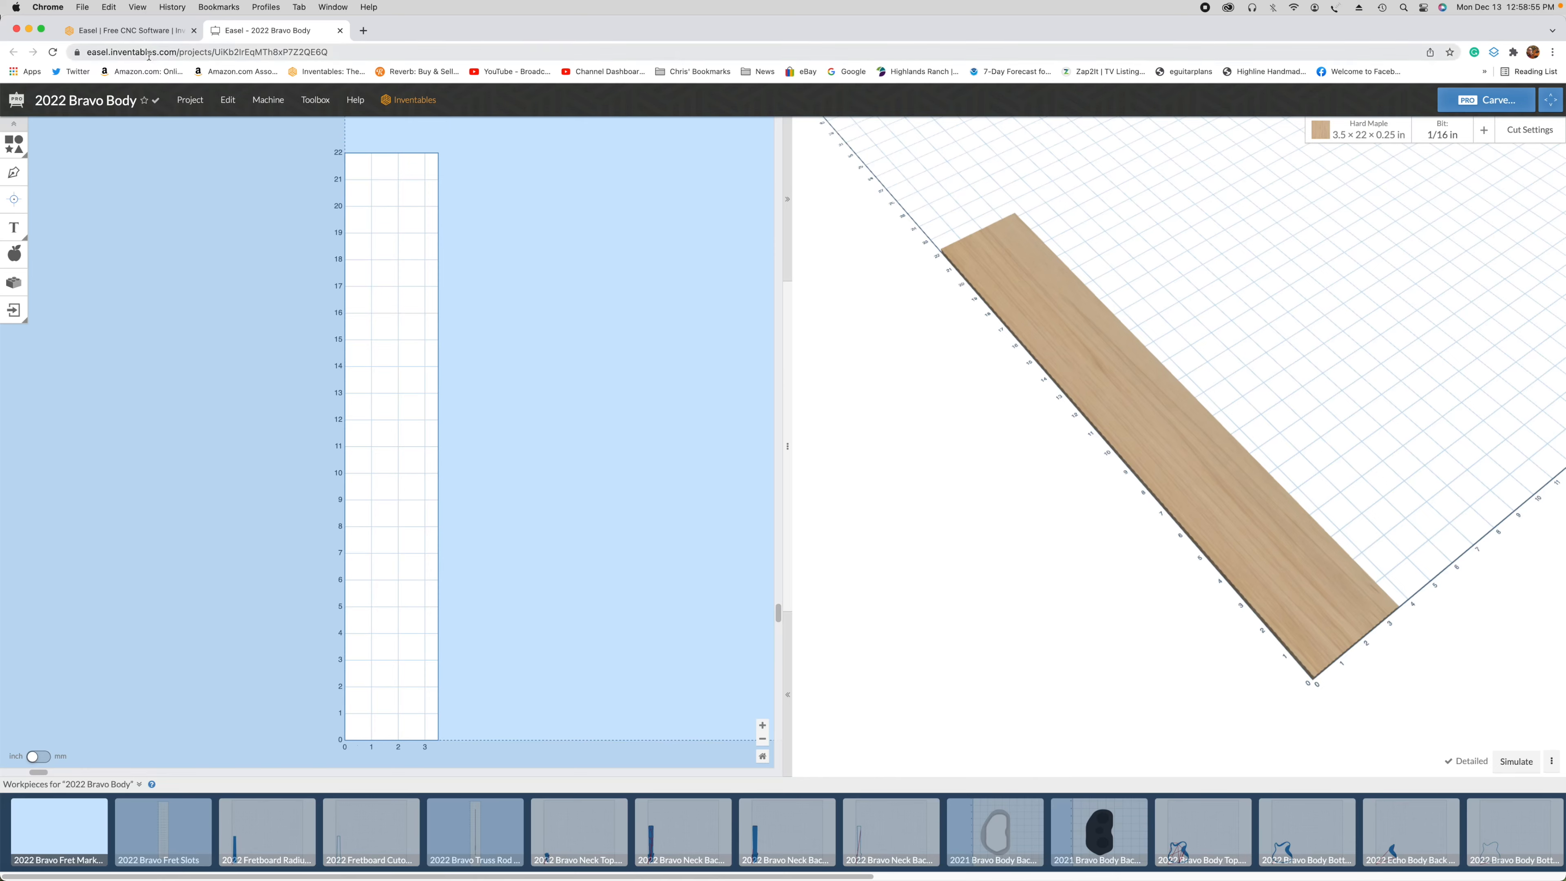
Step: Import the file 2022 Six HT Fretboard Markers.svg into the empty fret marker workpiece
click(190, 99)
click(210, 209)
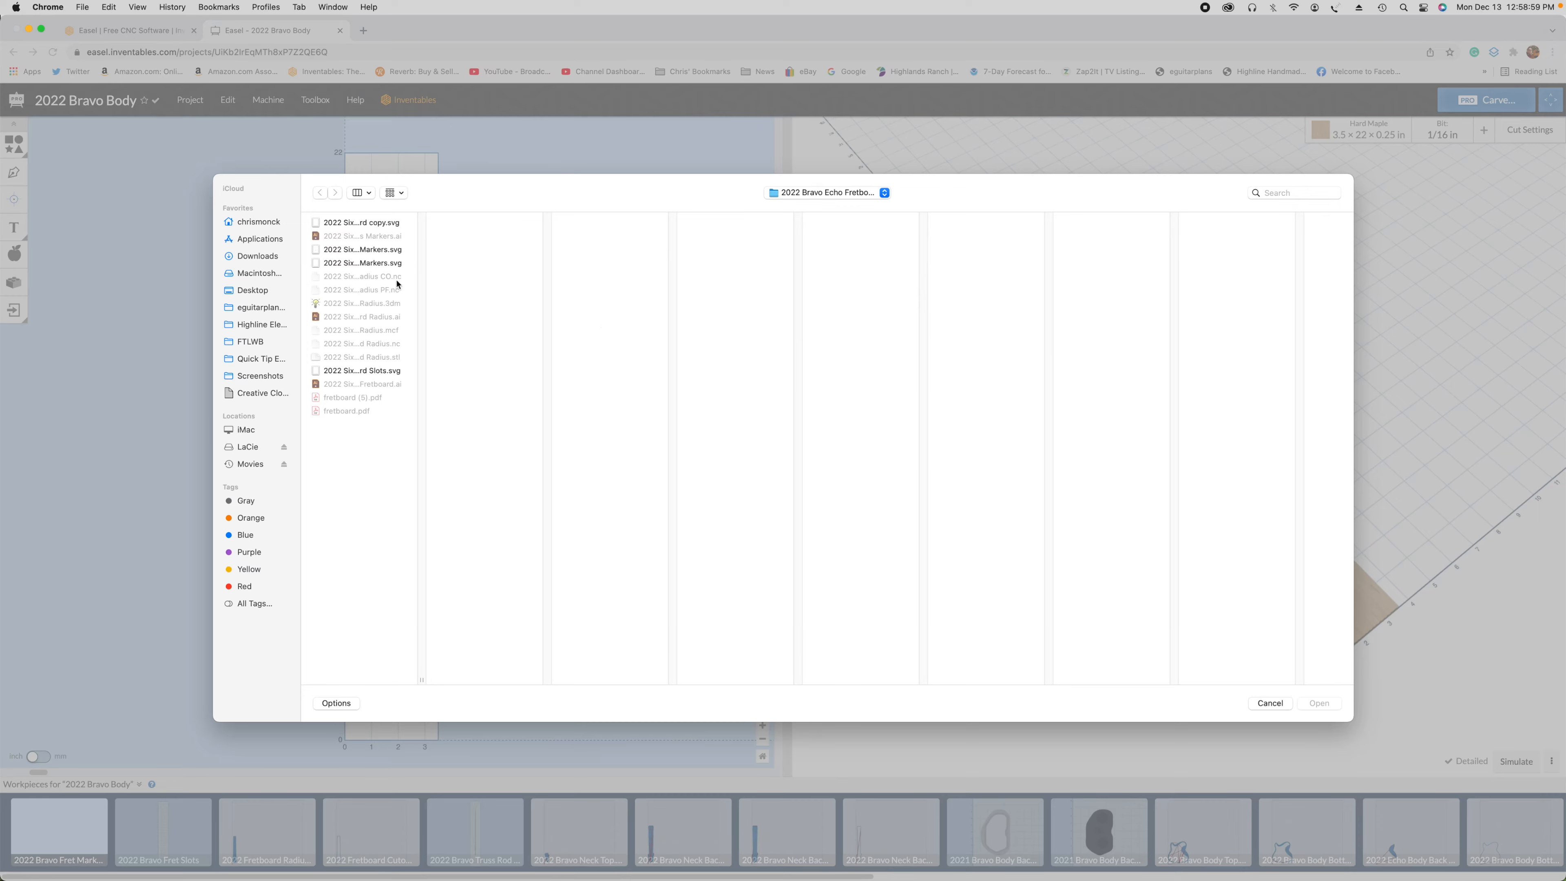
click(370, 262)
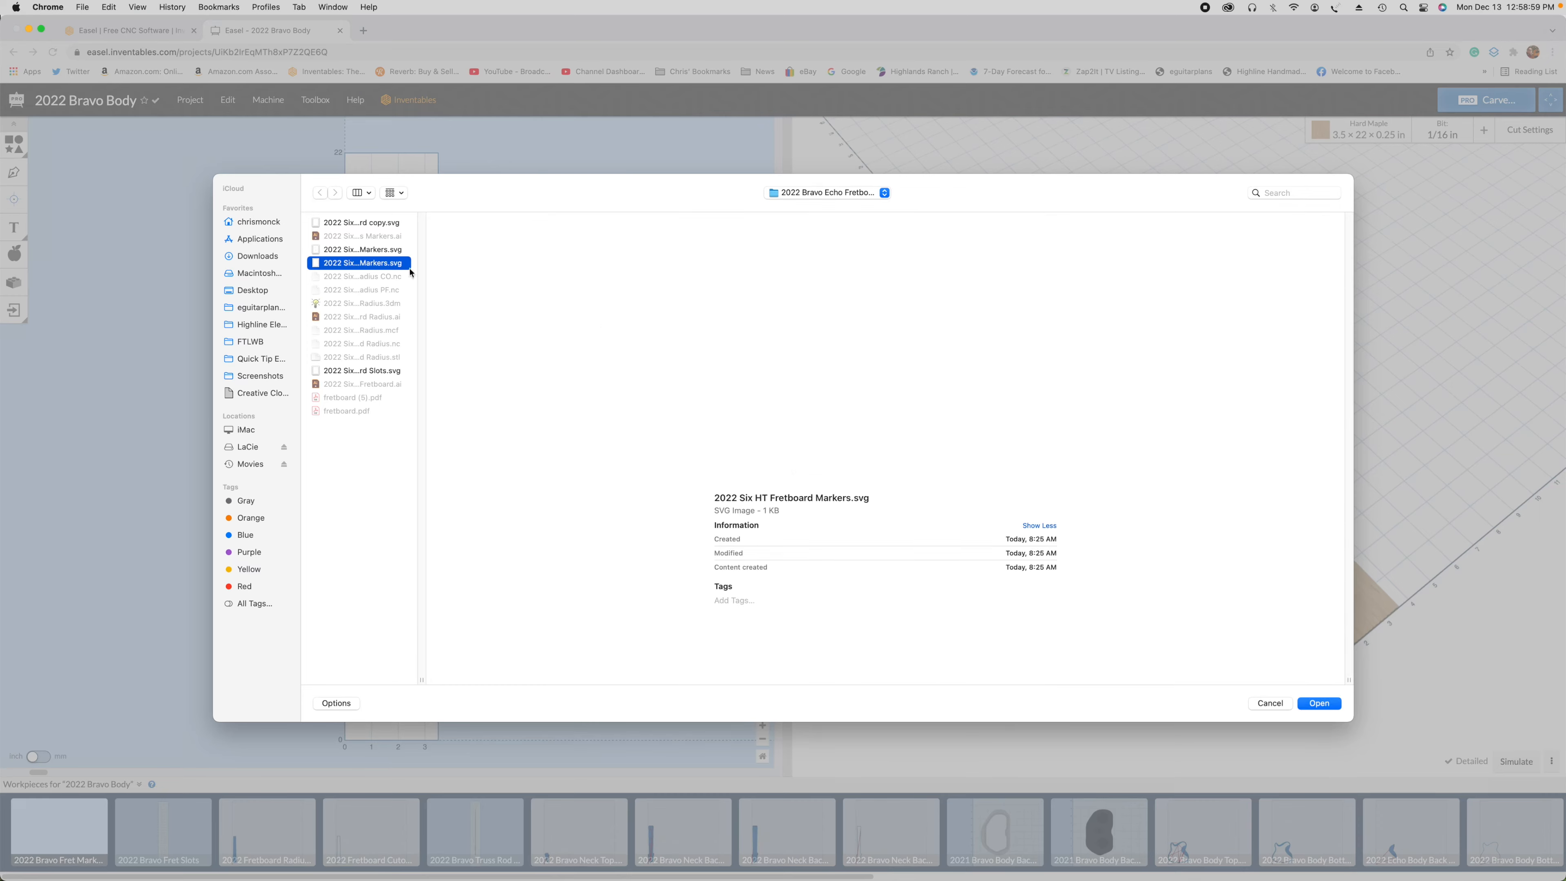
click(1317, 704)
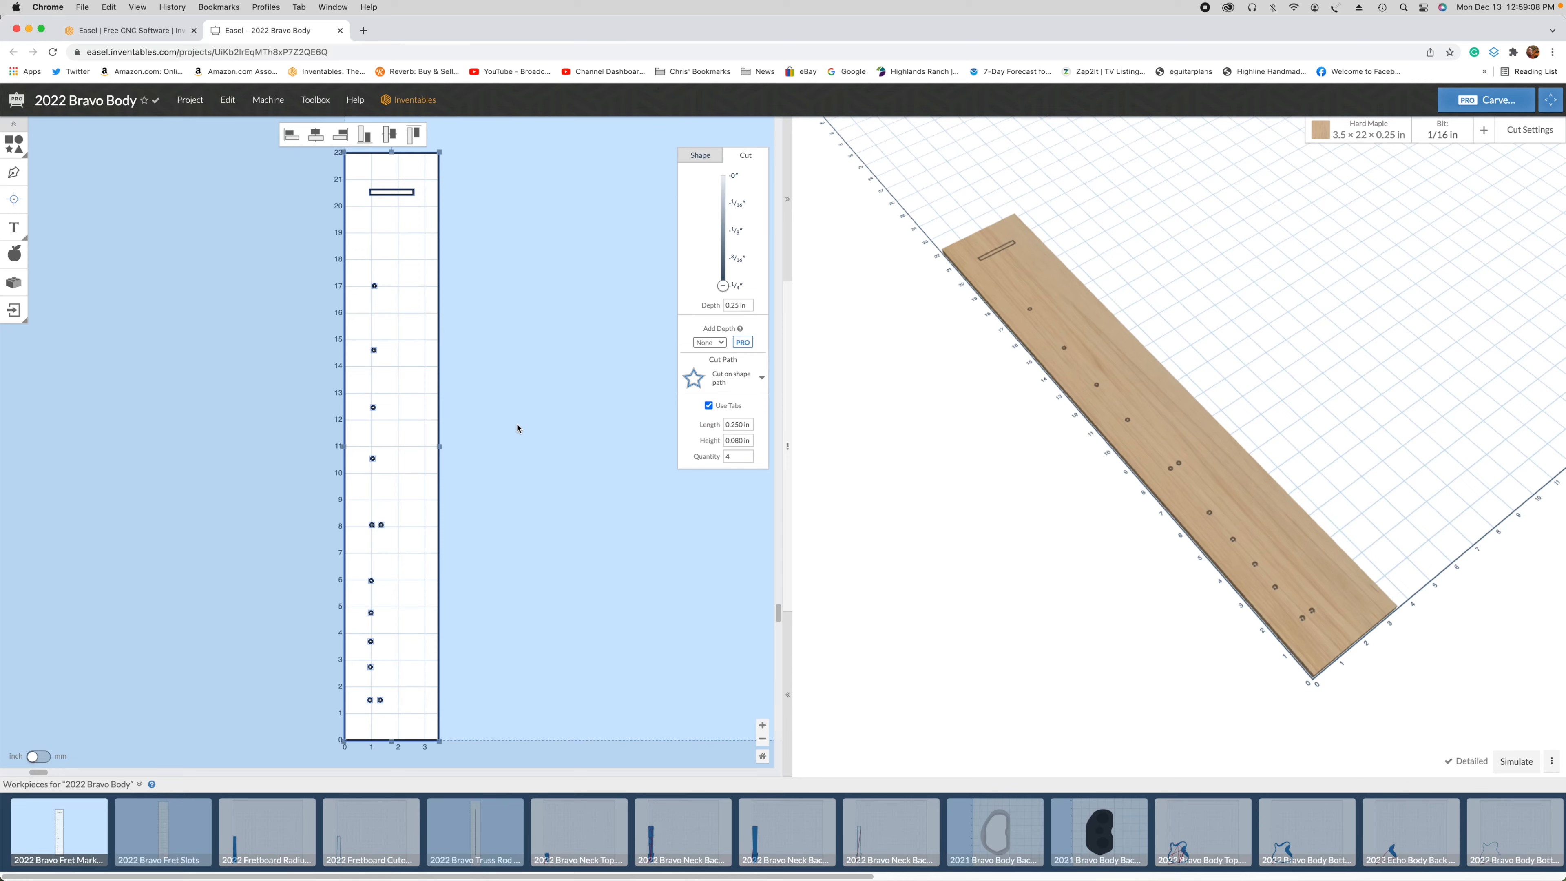
Step: Delete the outer rectangle that outlines the board, keeping the imported fret markers and the nut slot
click(498, 421)
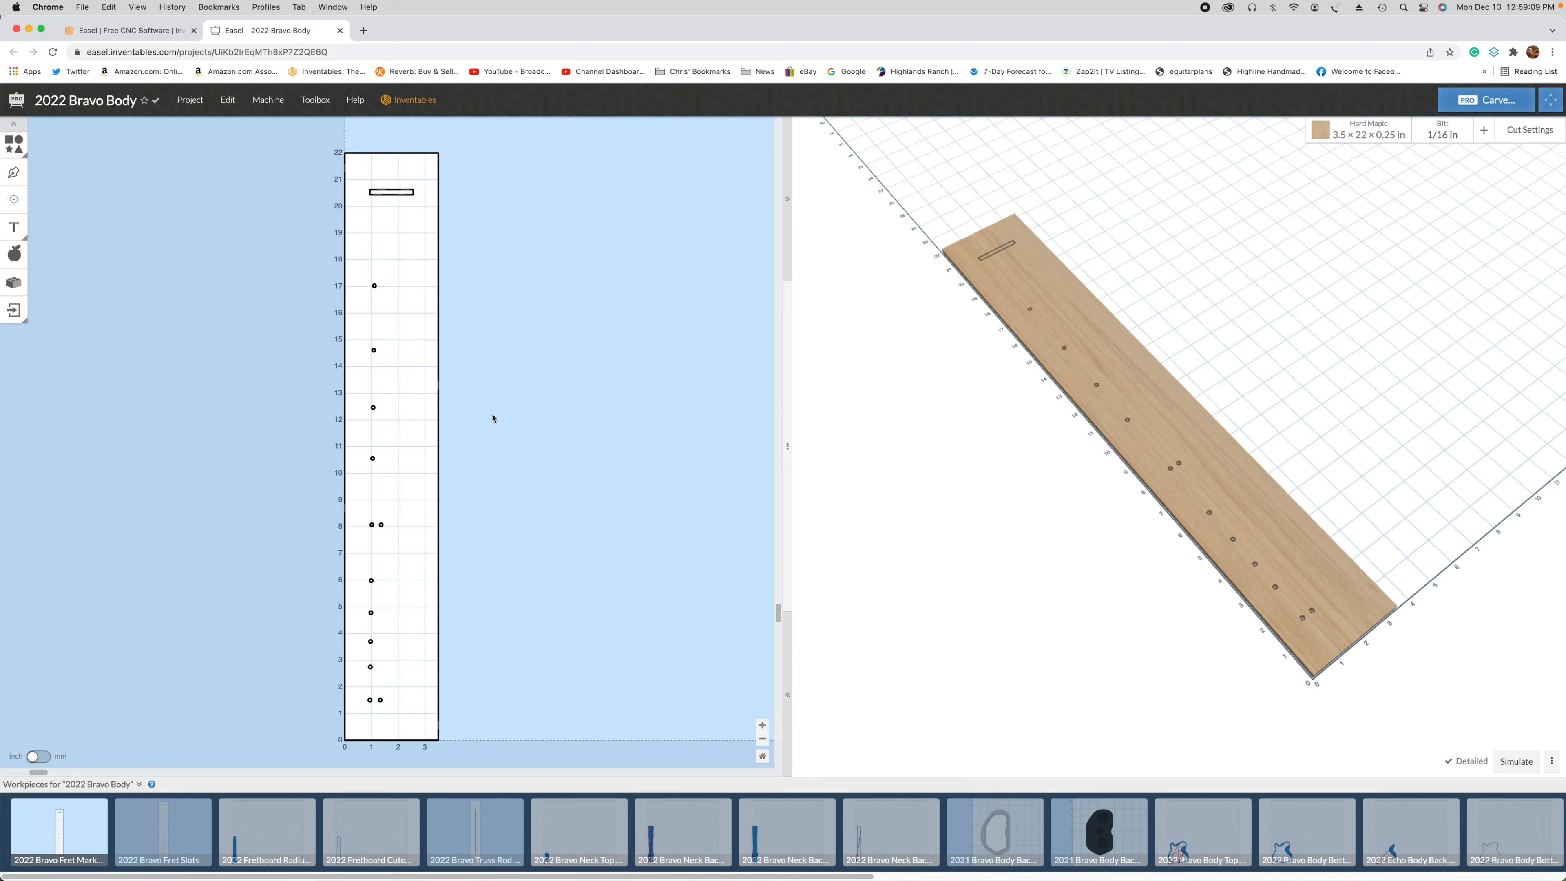
click(438, 374)
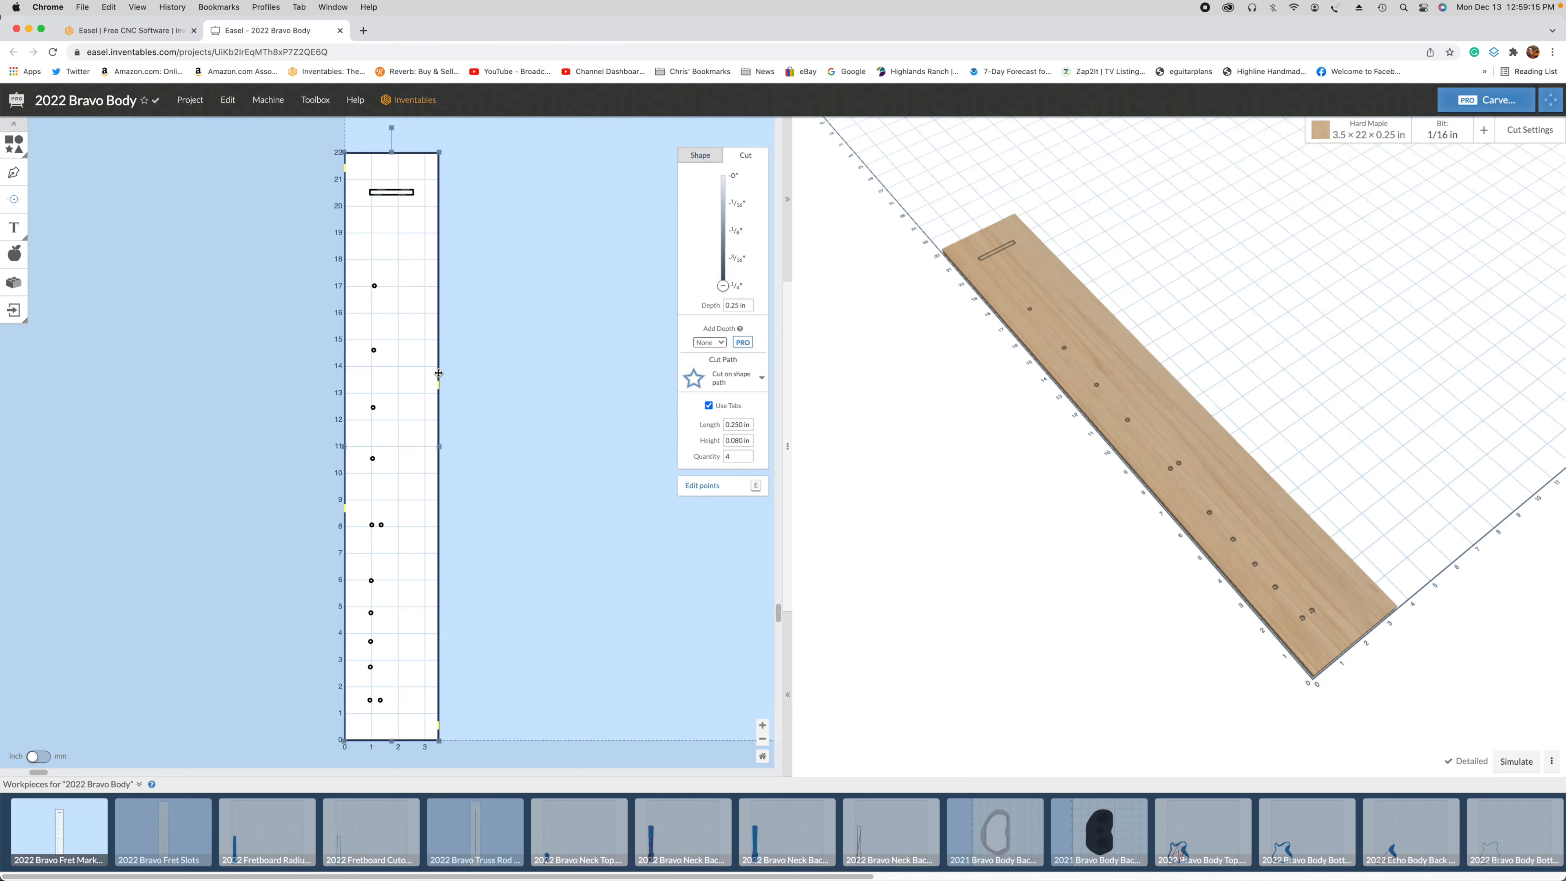
key(Delete)
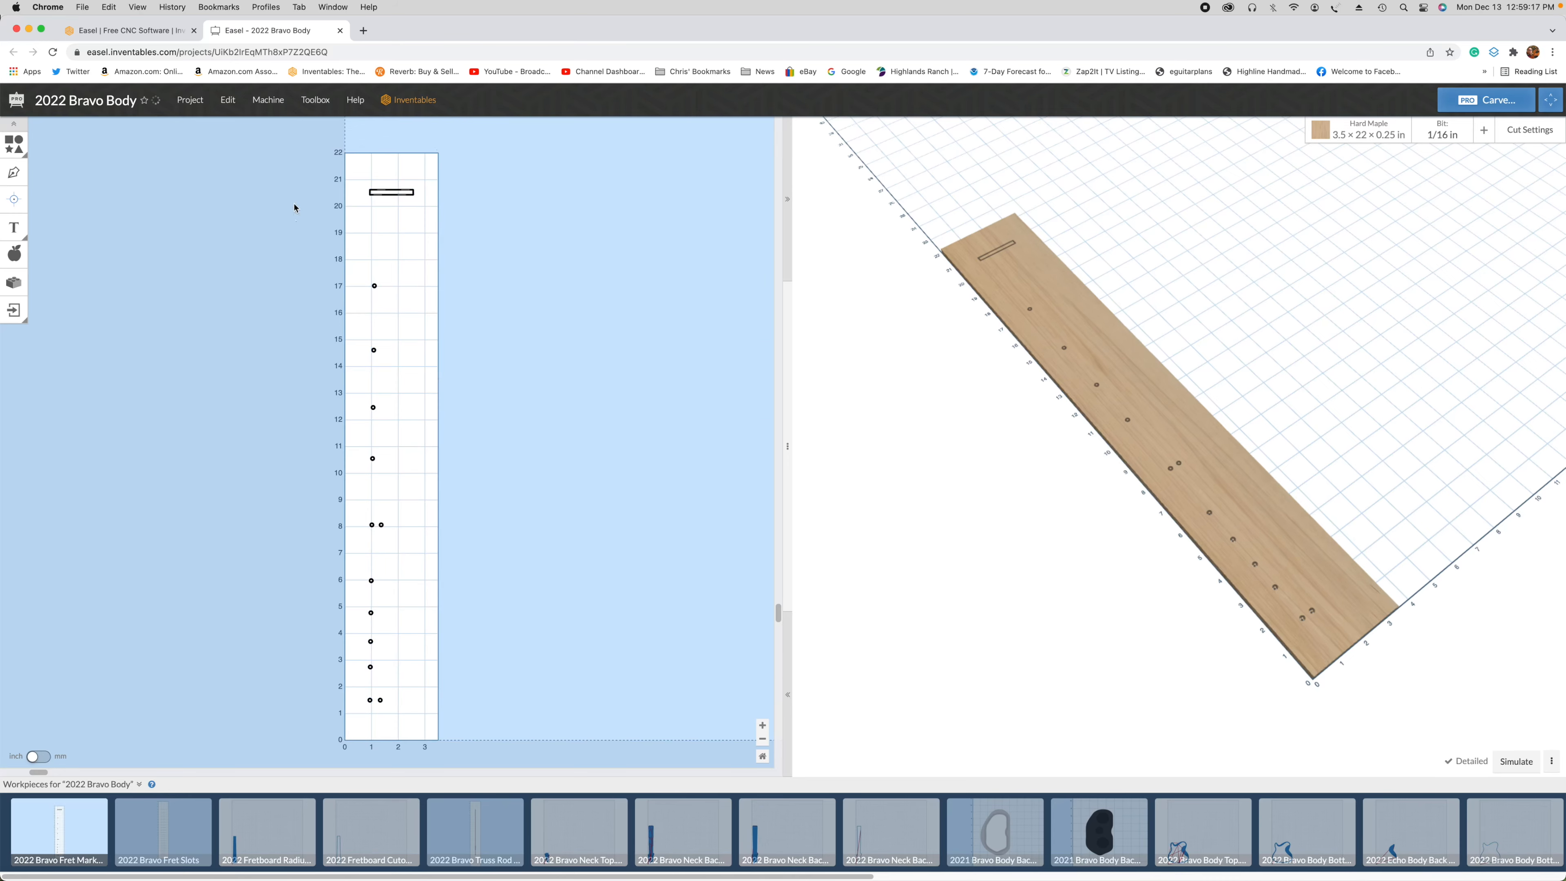
Step: Set all remaining marker and slot shapes to clear out a pocket with a depth of 0.125 in
key(super+a)
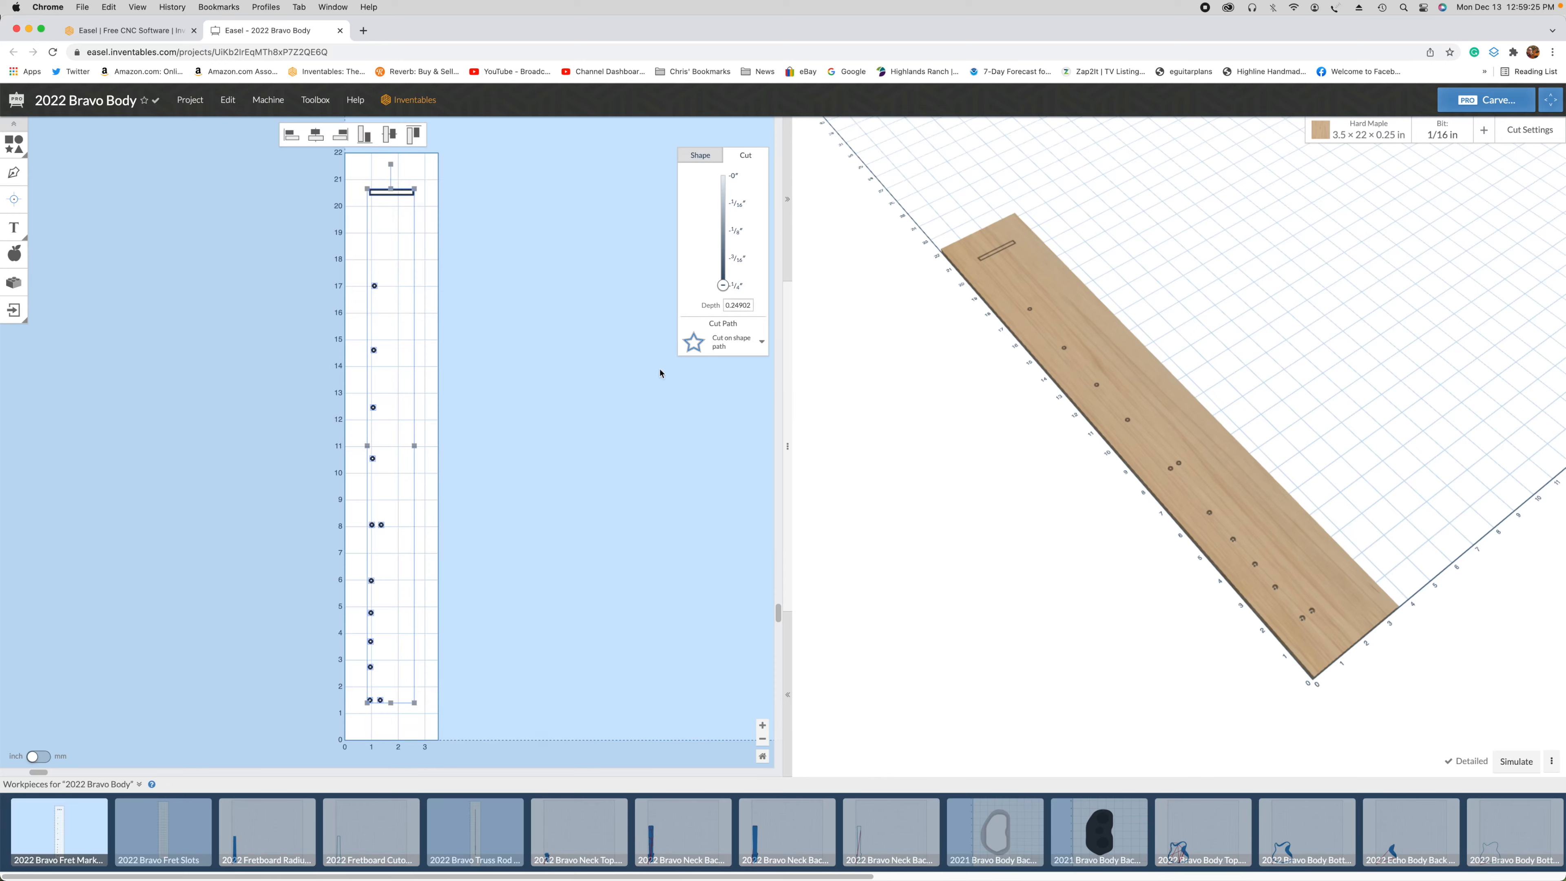
click(716, 344)
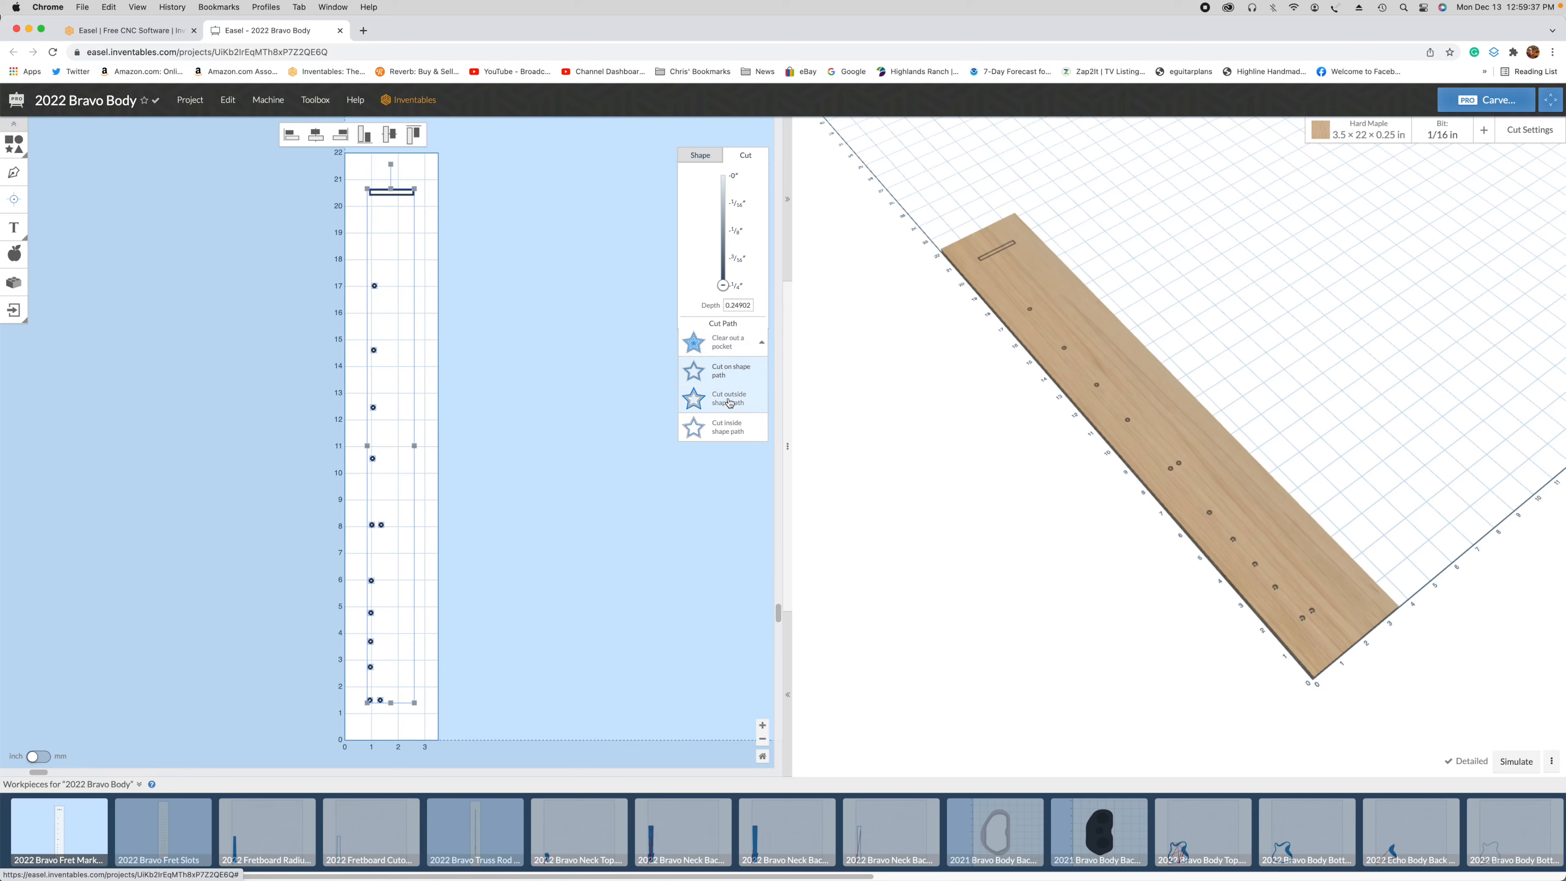
click(733, 353)
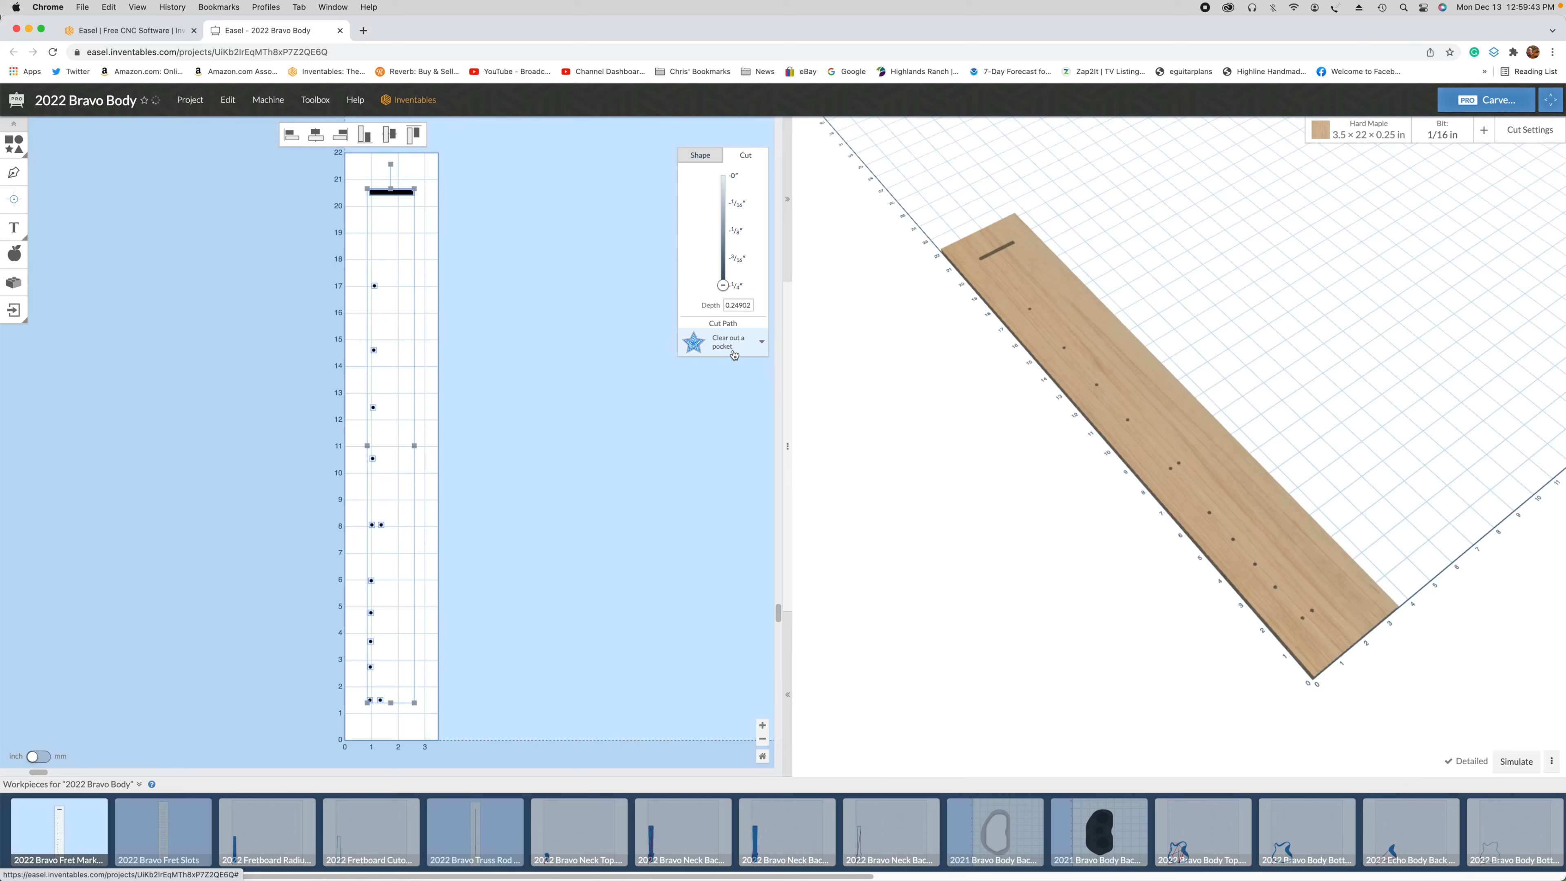
click(734, 308)
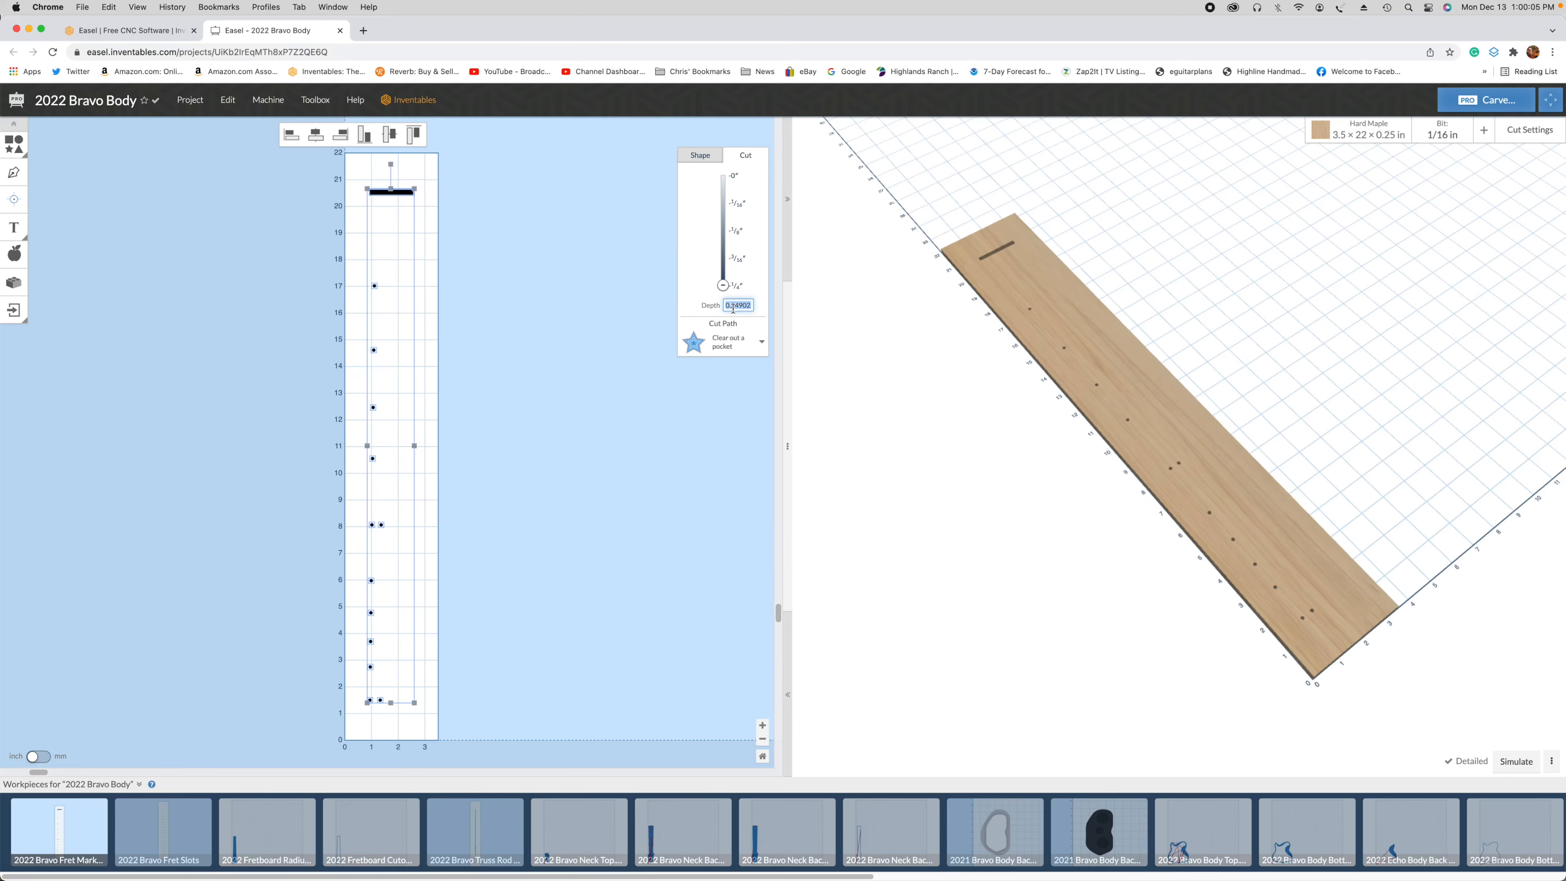
text(.125)
key(Return)
click(533, 537)
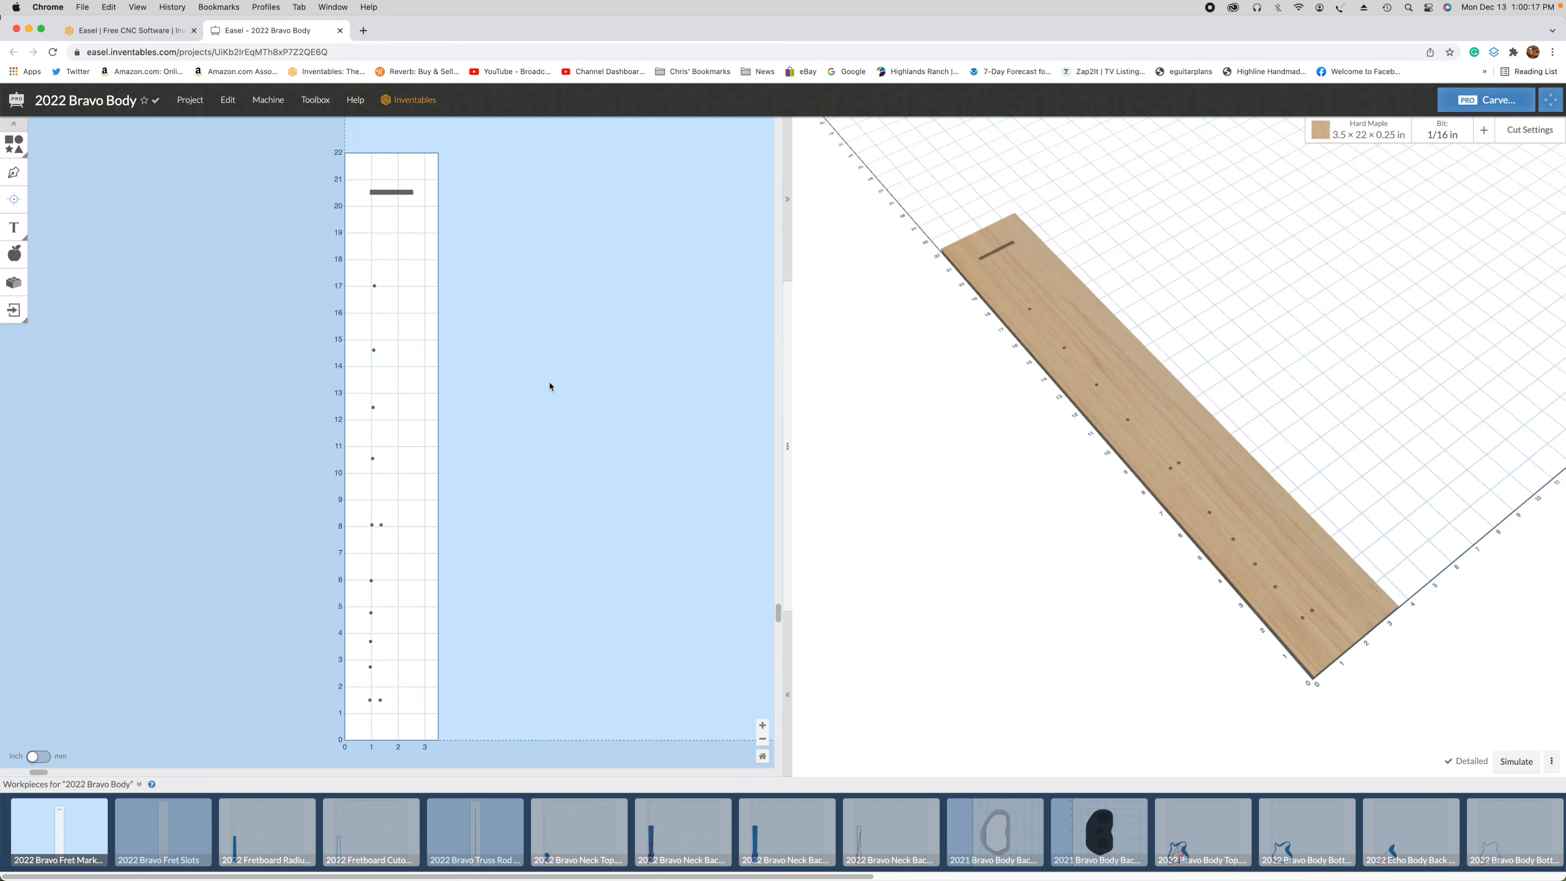
Step: Browse the available bits and the catalogue of Inventables bits that can be added to the toolbox
click(1442, 133)
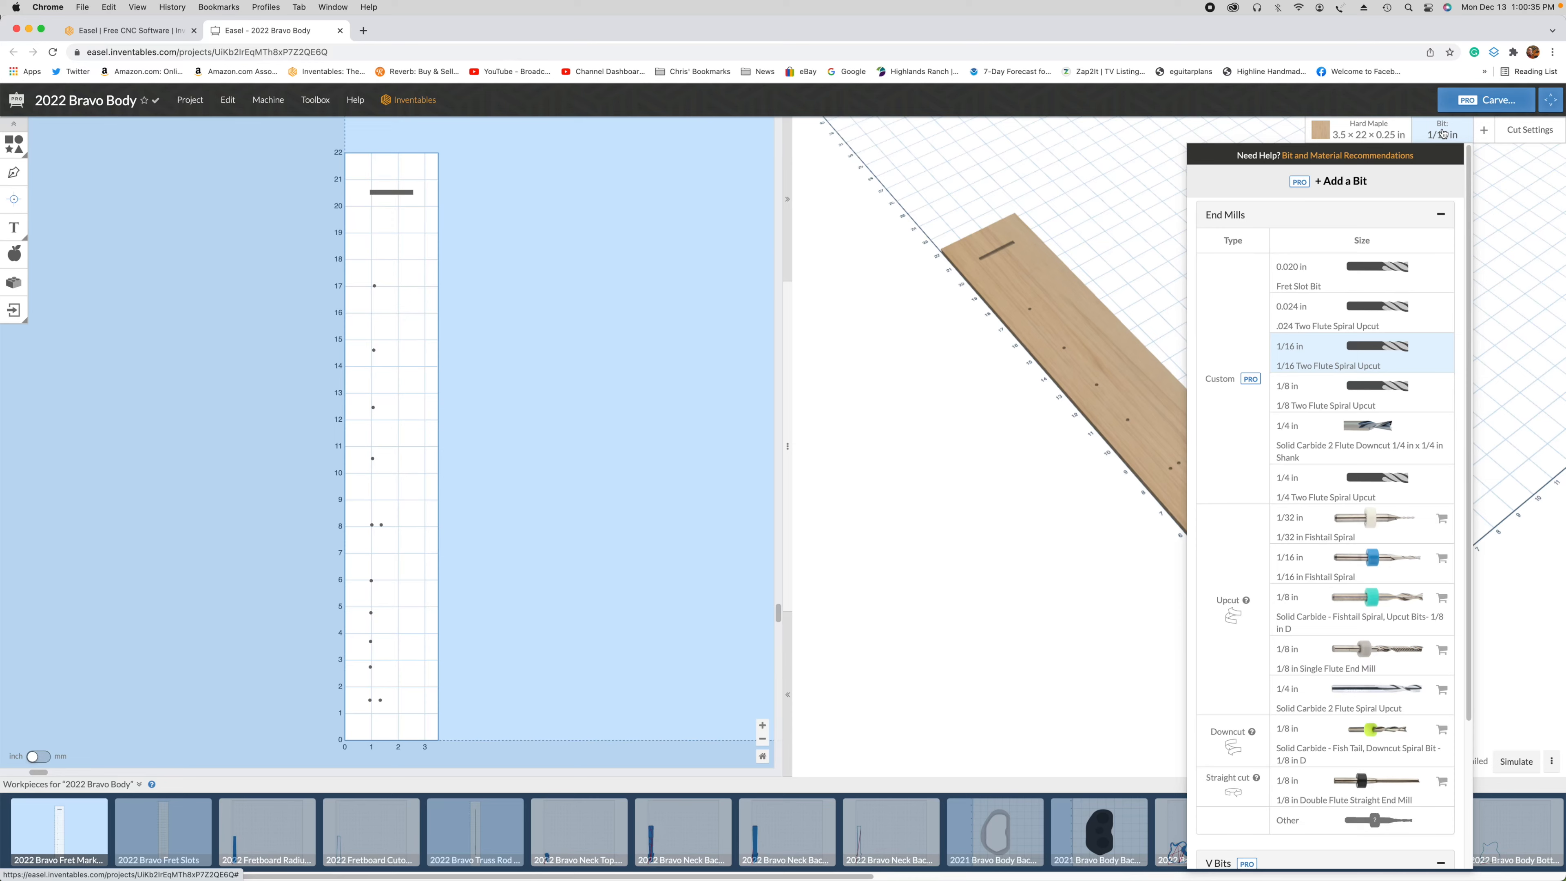
click(1340, 181)
click(1493, 134)
click(1491, 158)
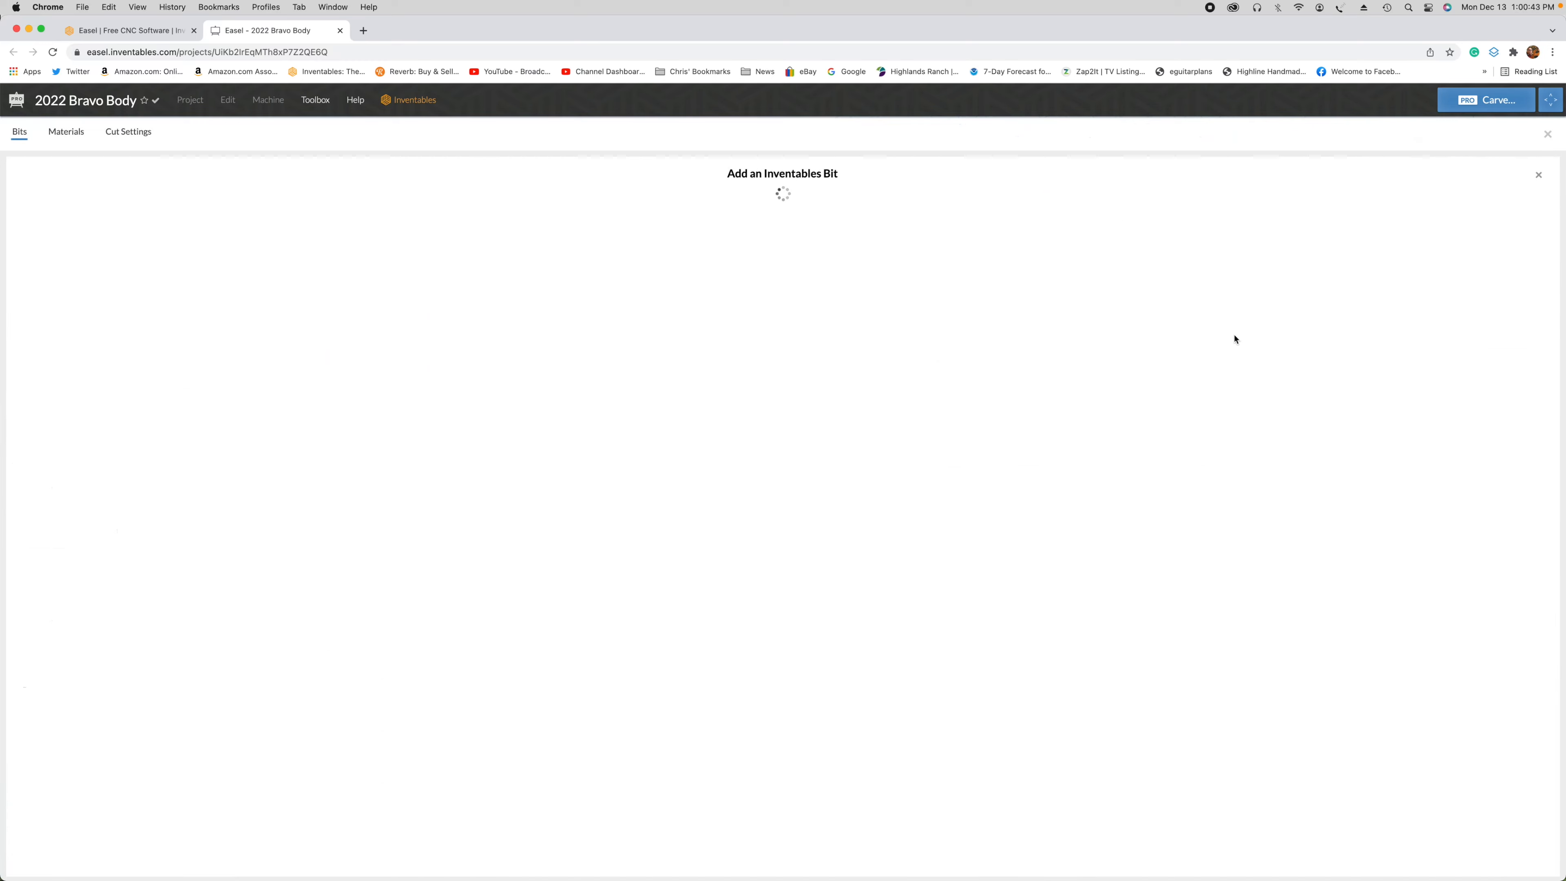
scroll(1183, 424, down, 3)
scroll(1190, 411, up, 3)
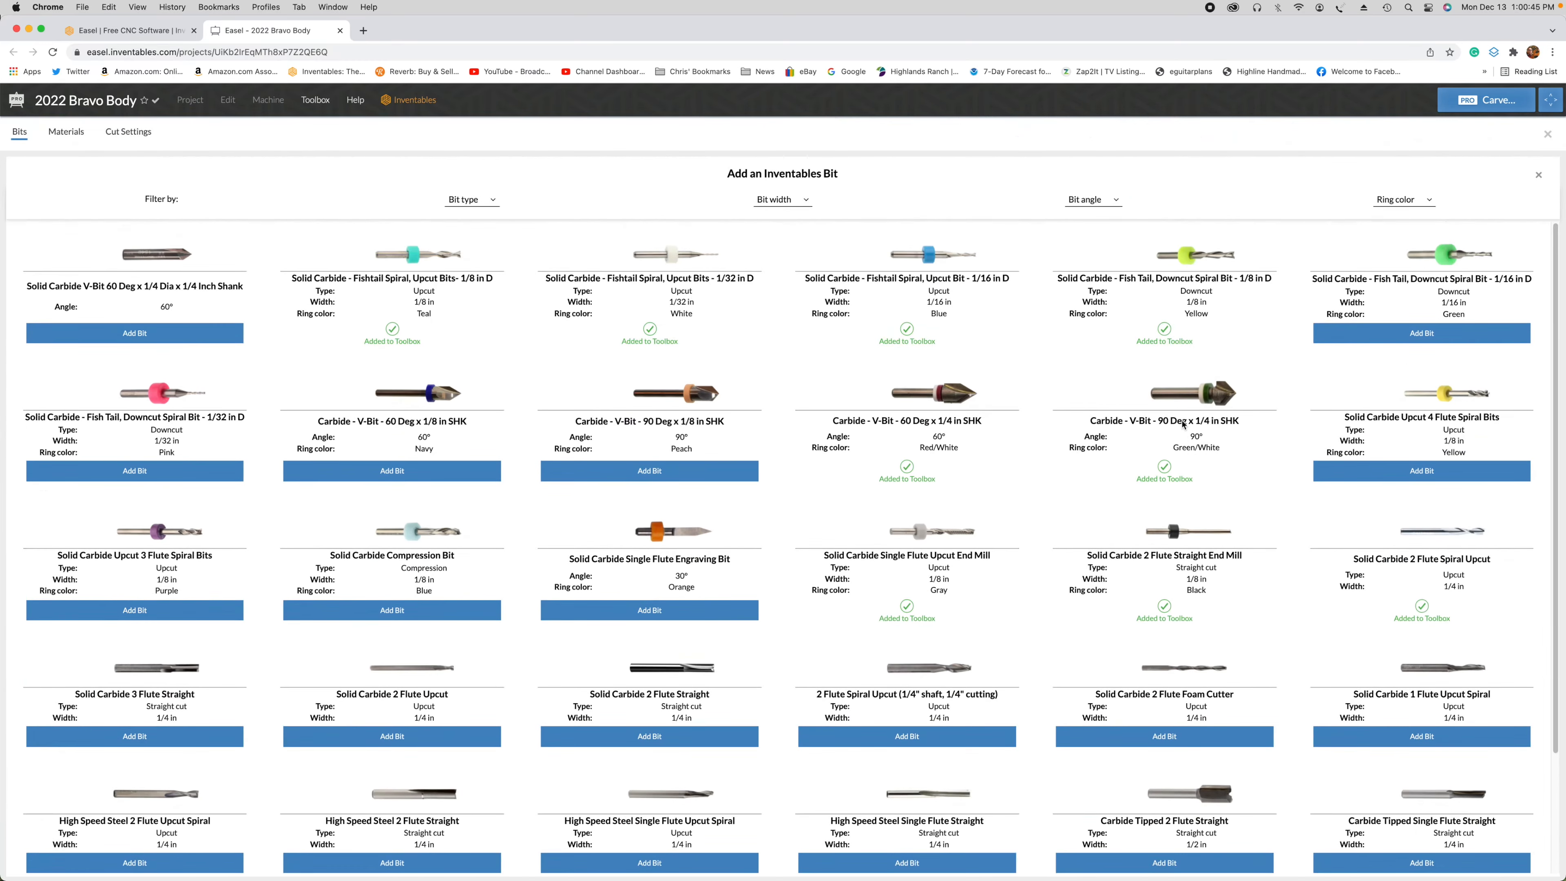
click(1538, 176)
Step: Examine the form for adding a custom bit and its bit type options, and leave the toolbox without saving
click(1493, 133)
click(1491, 178)
click(765, 260)
click(766, 277)
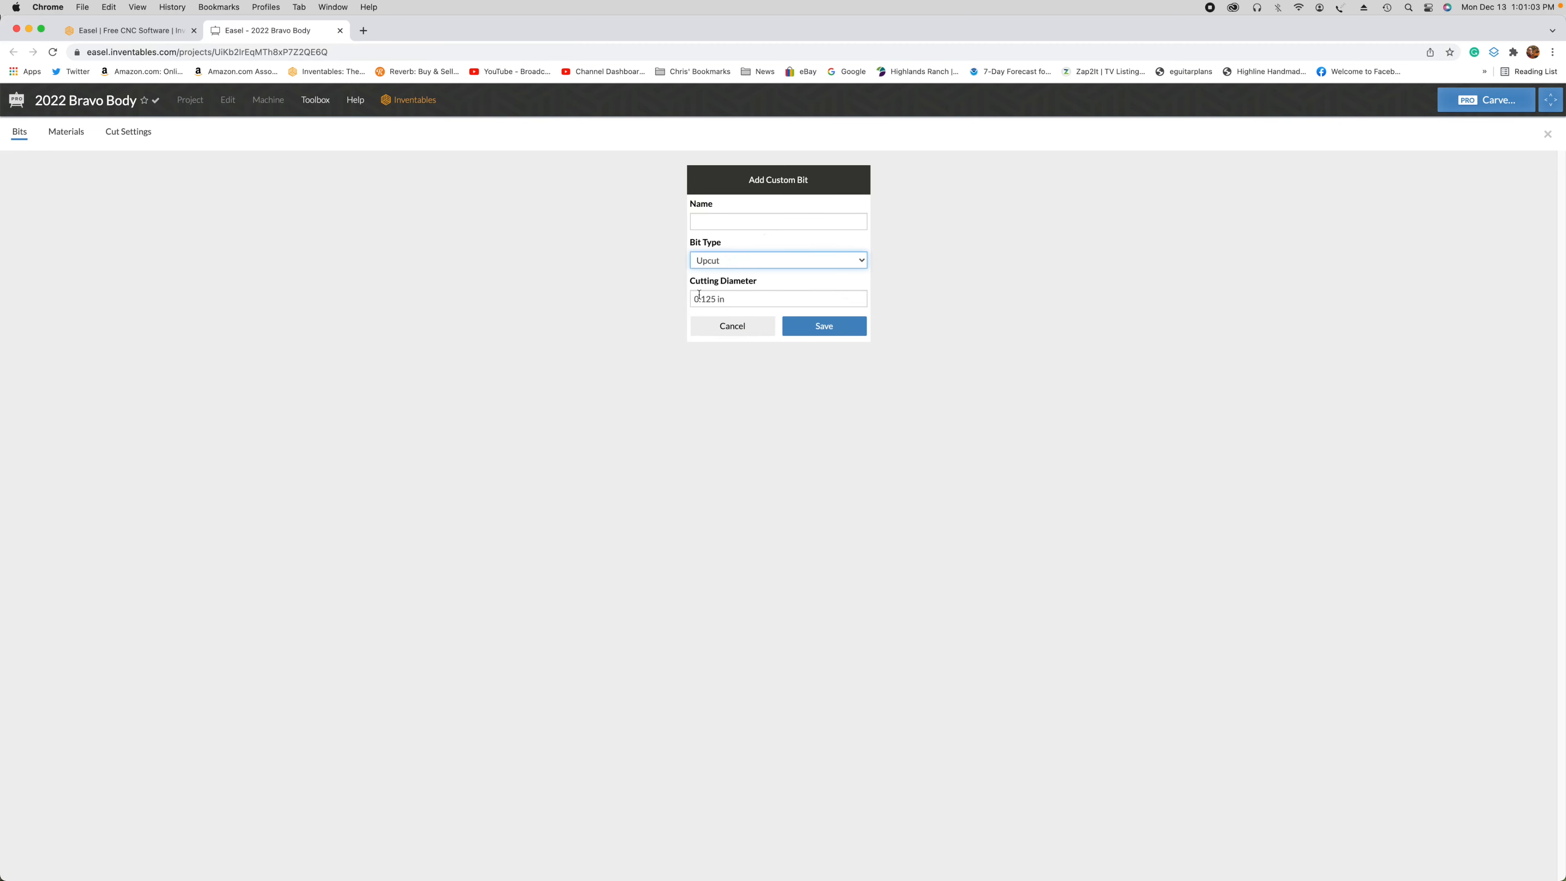
click(744, 325)
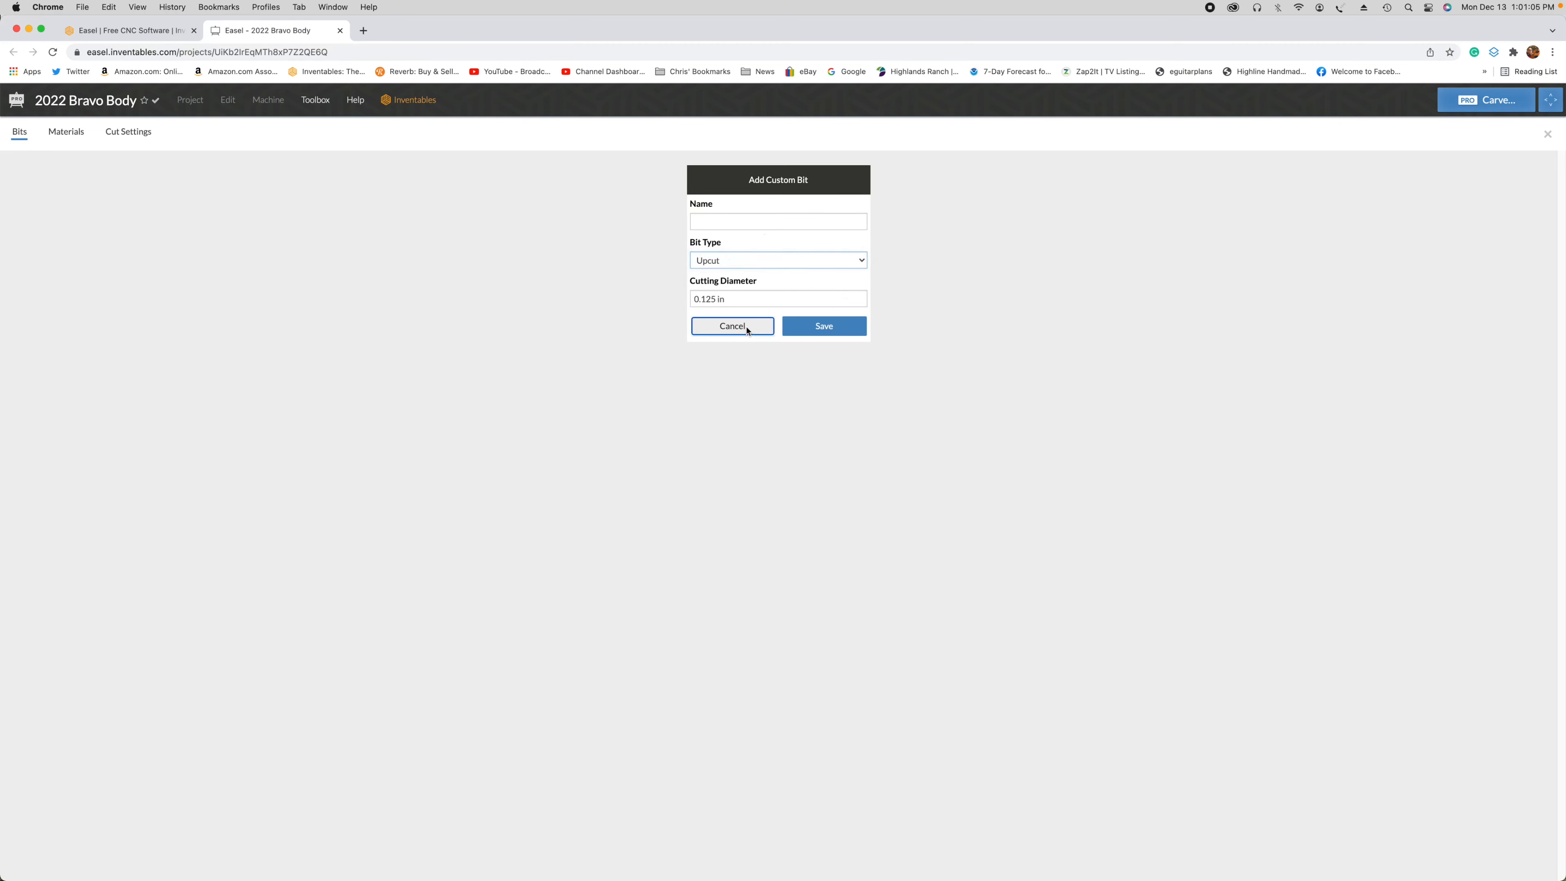
click(1547, 136)
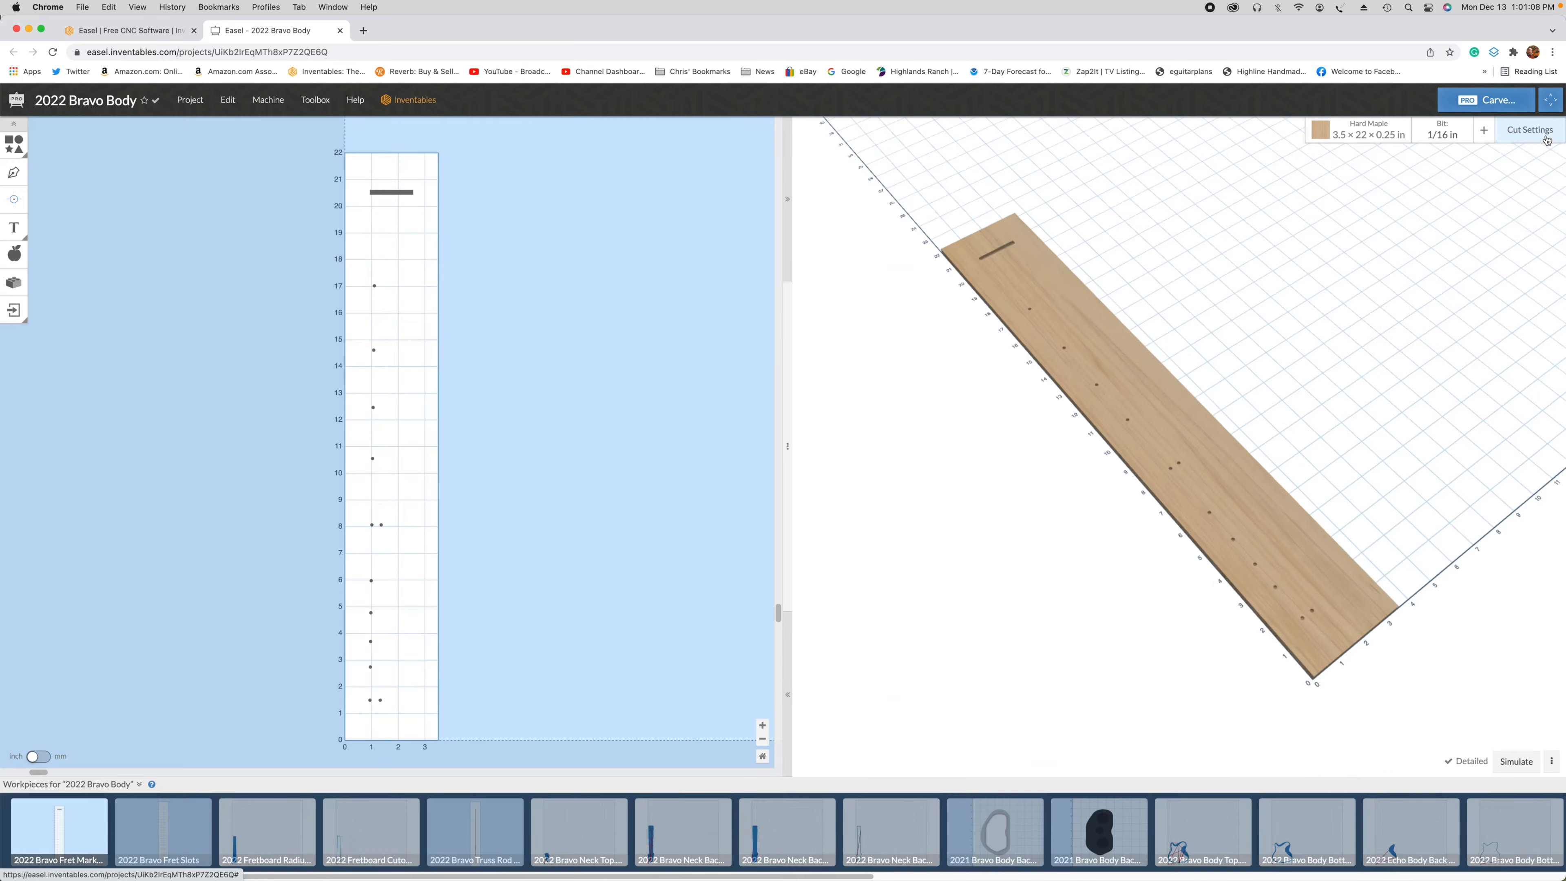
Step: Try the 1/4 in Solid Carbide 2 Flute Downcut bit and return to the 1/16 Two Flute Spiral Upcut bit
click(1443, 131)
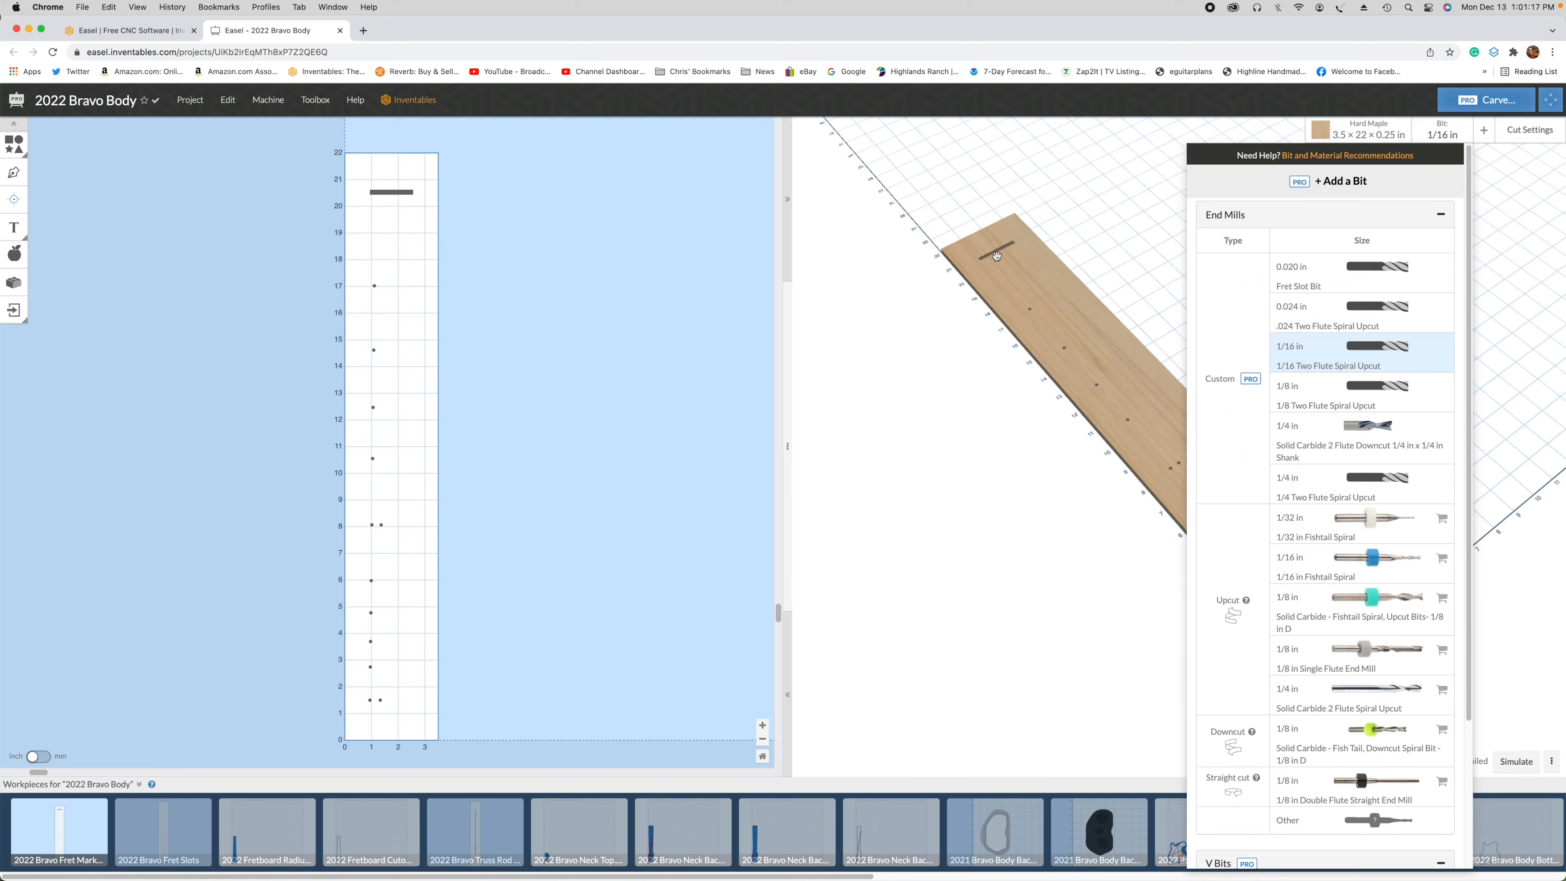
click(1312, 435)
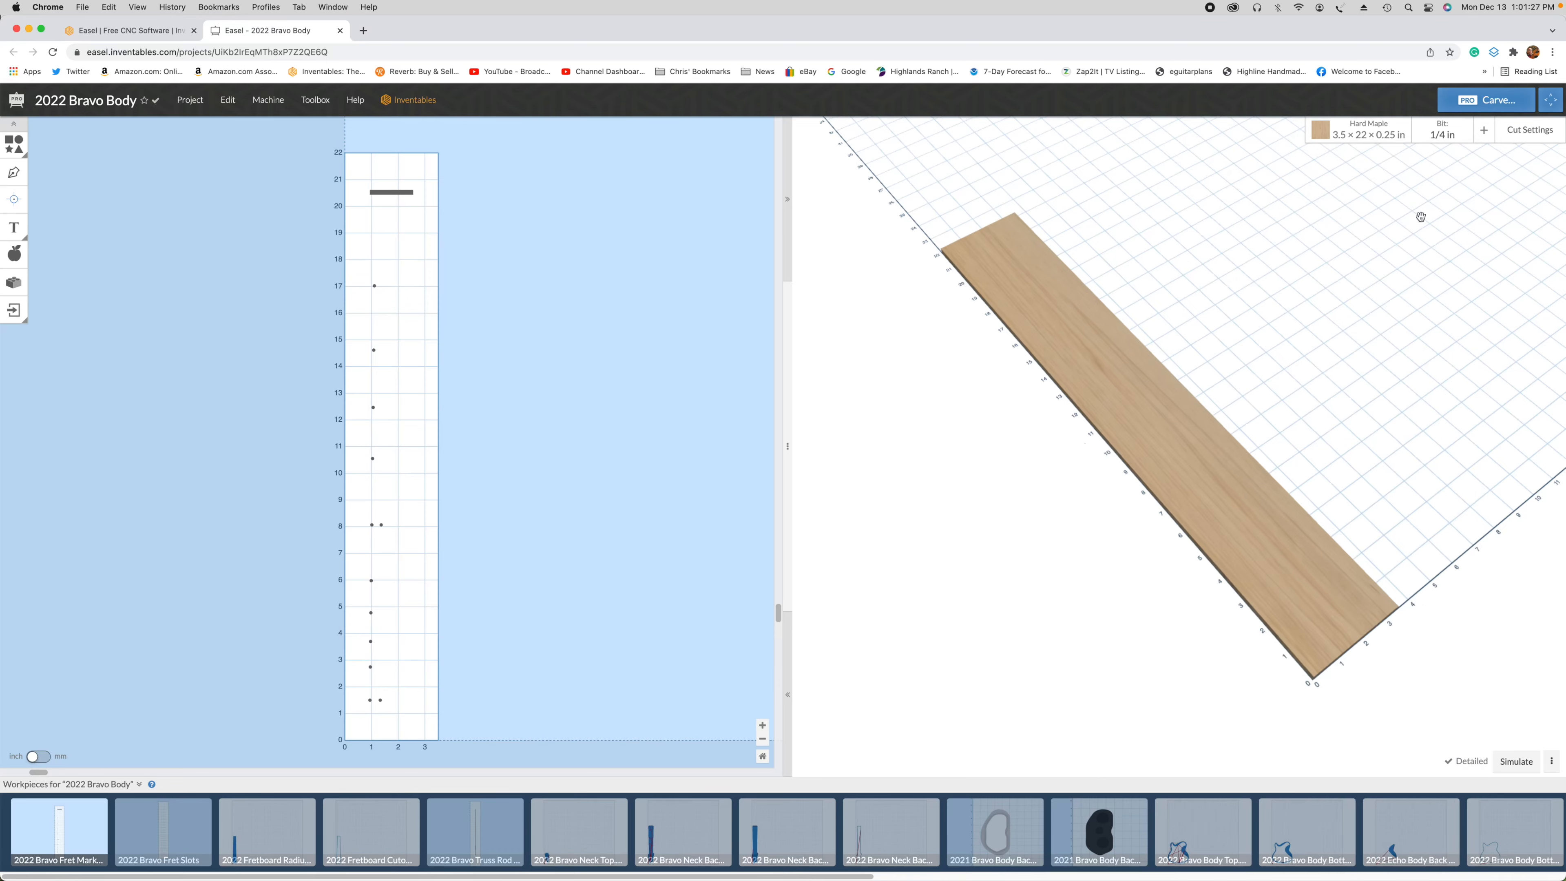
click(1461, 131)
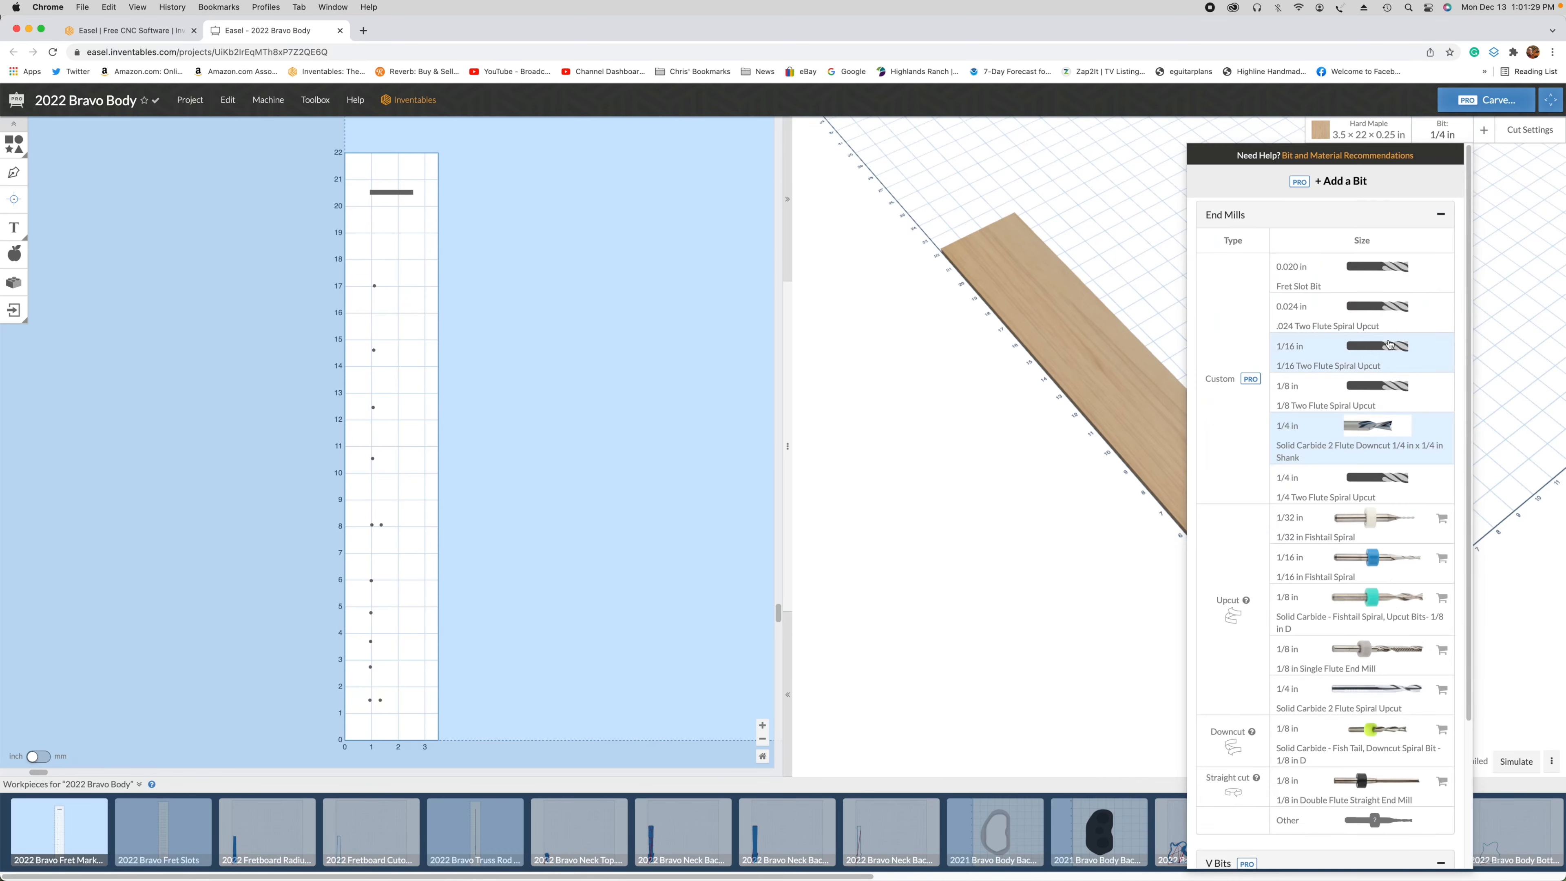
click(1400, 355)
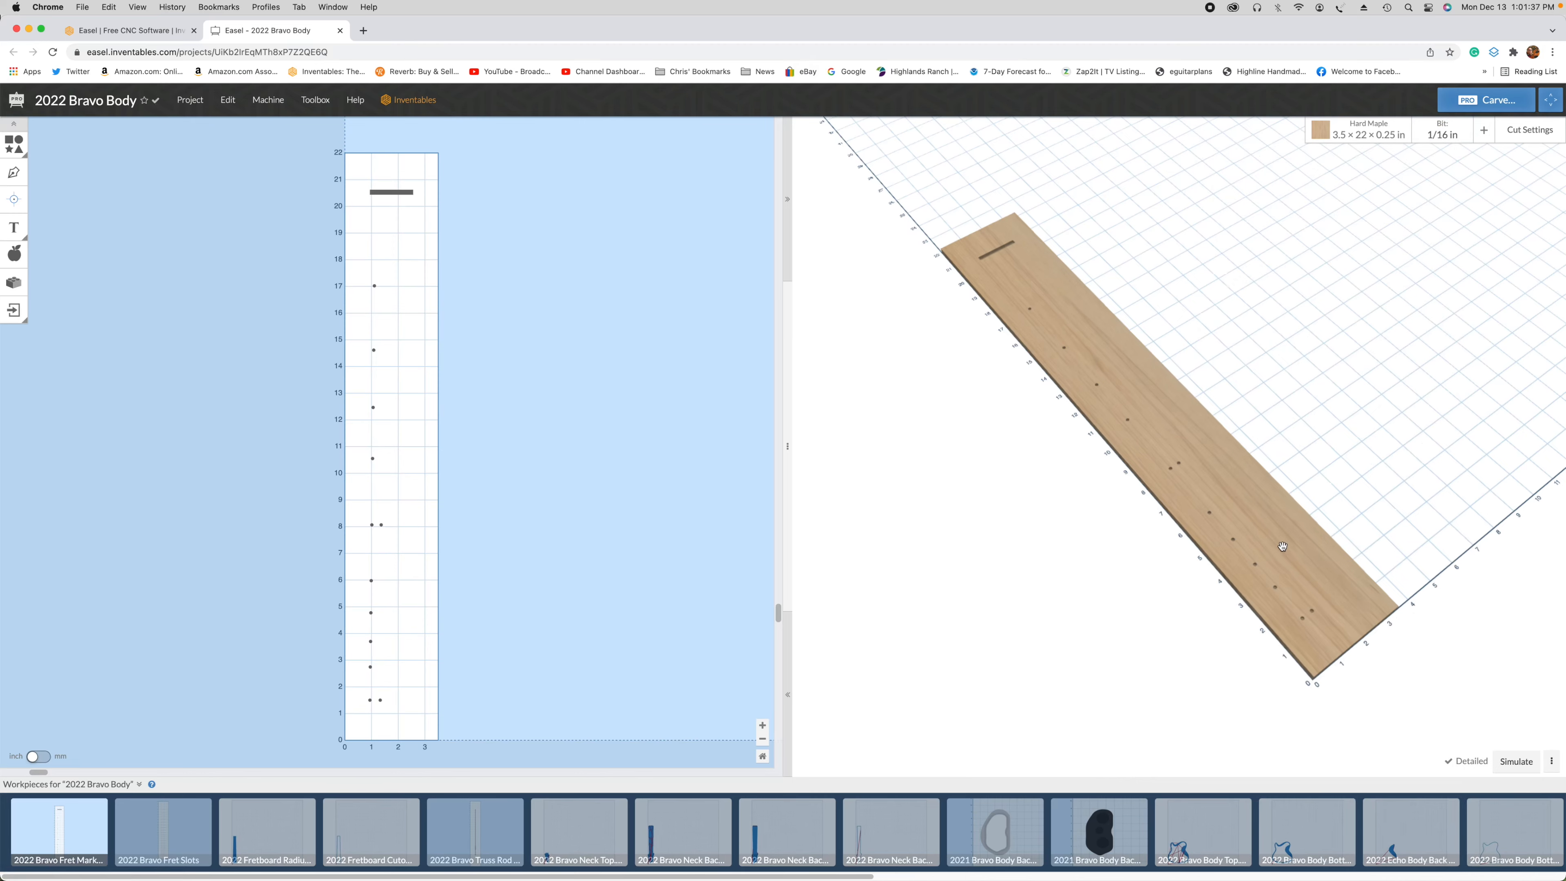
Step: Compare the automatic and manual cut settings for the bit, and keep manual mode selected
click(1526, 131)
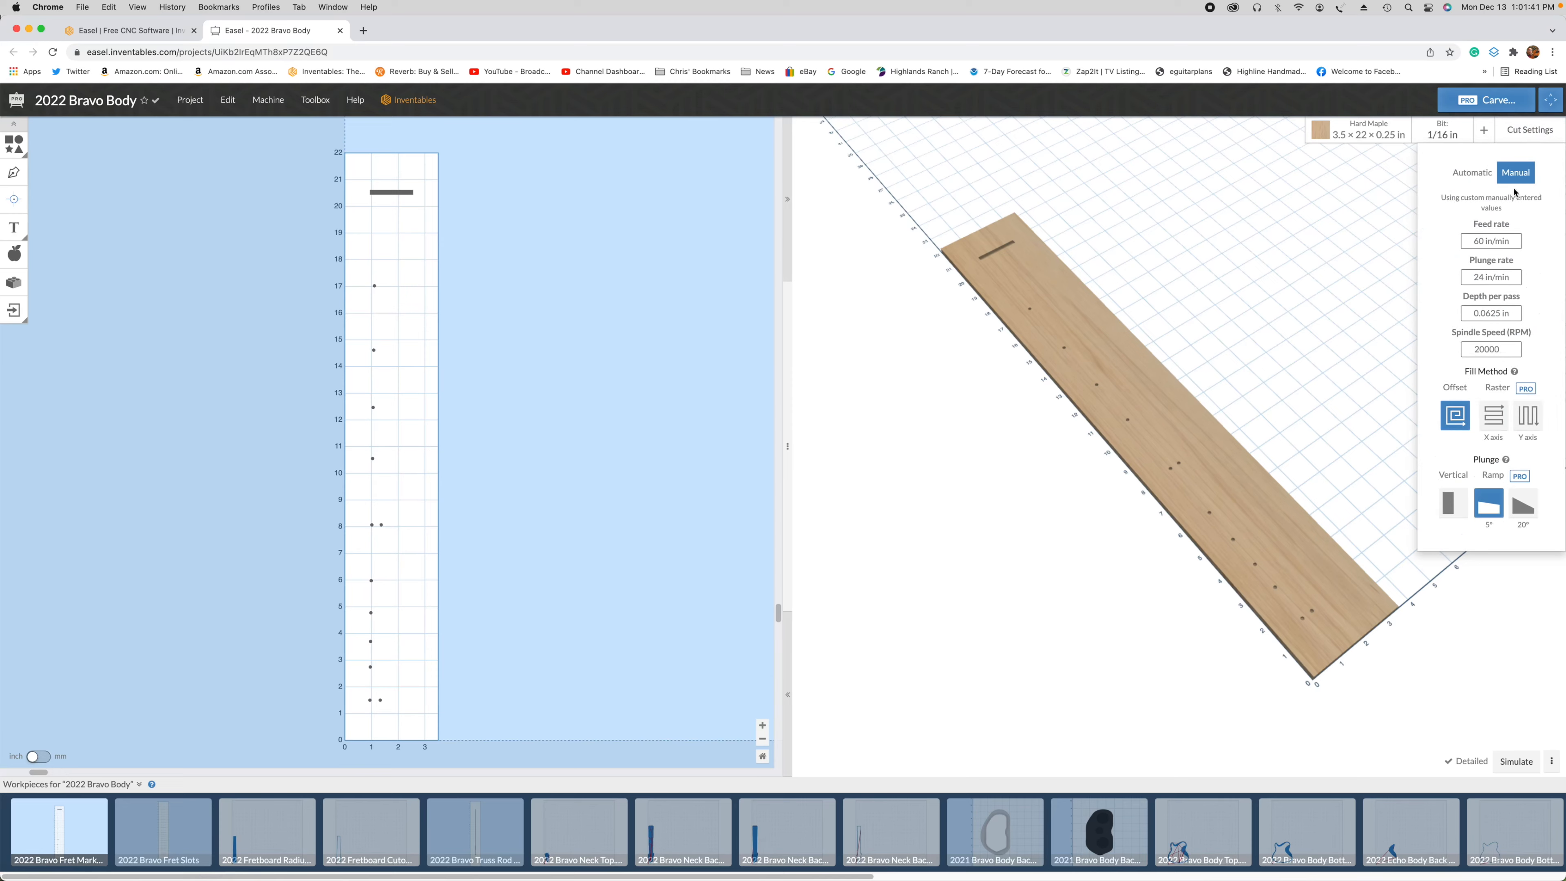
click(1469, 176)
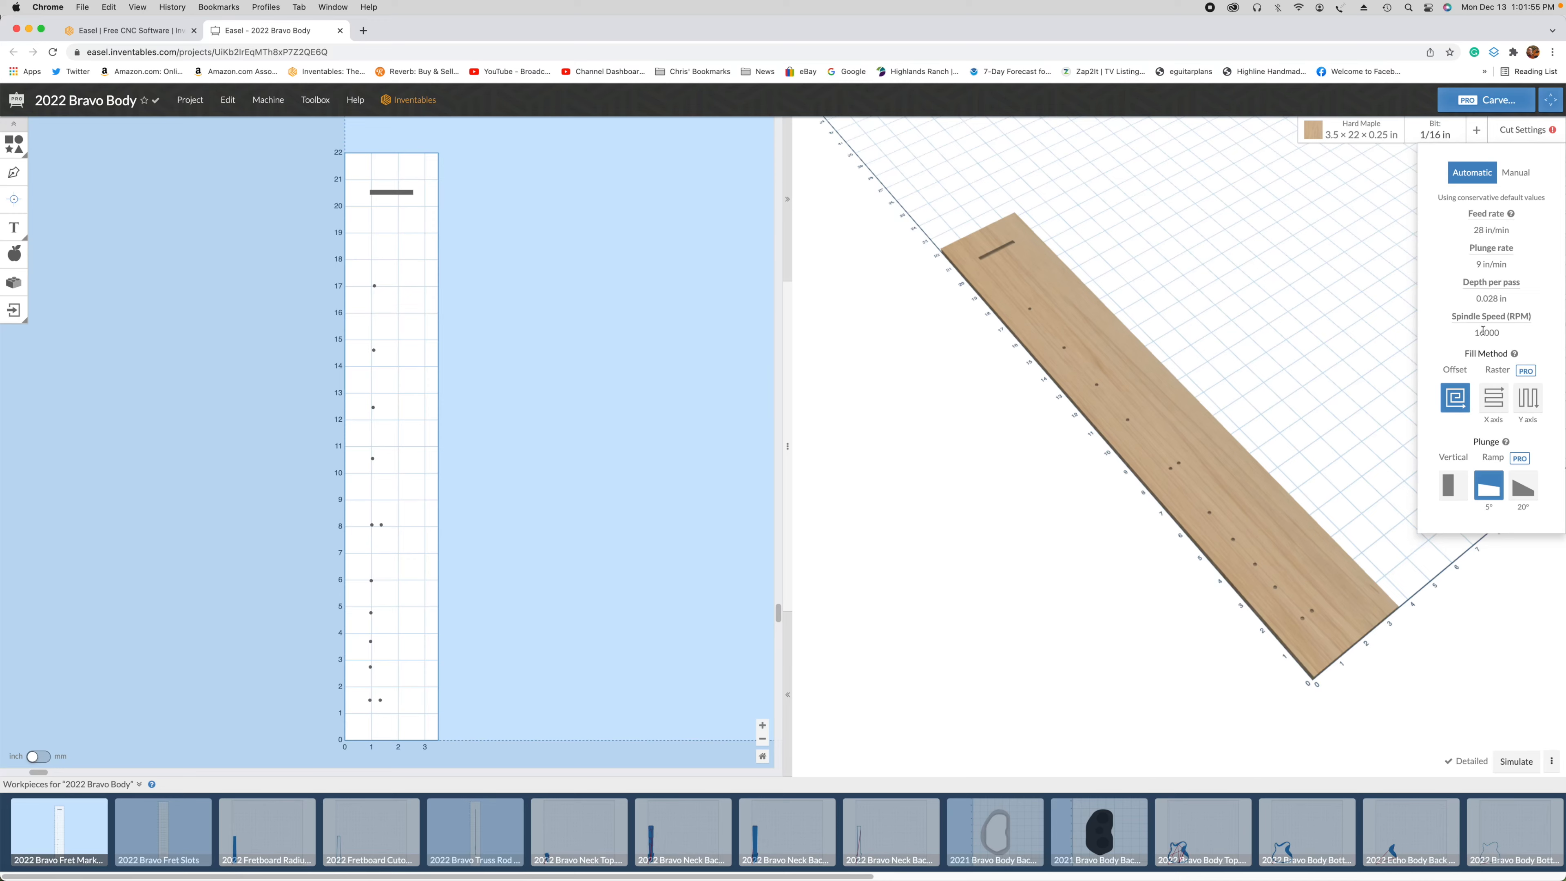
click(1516, 173)
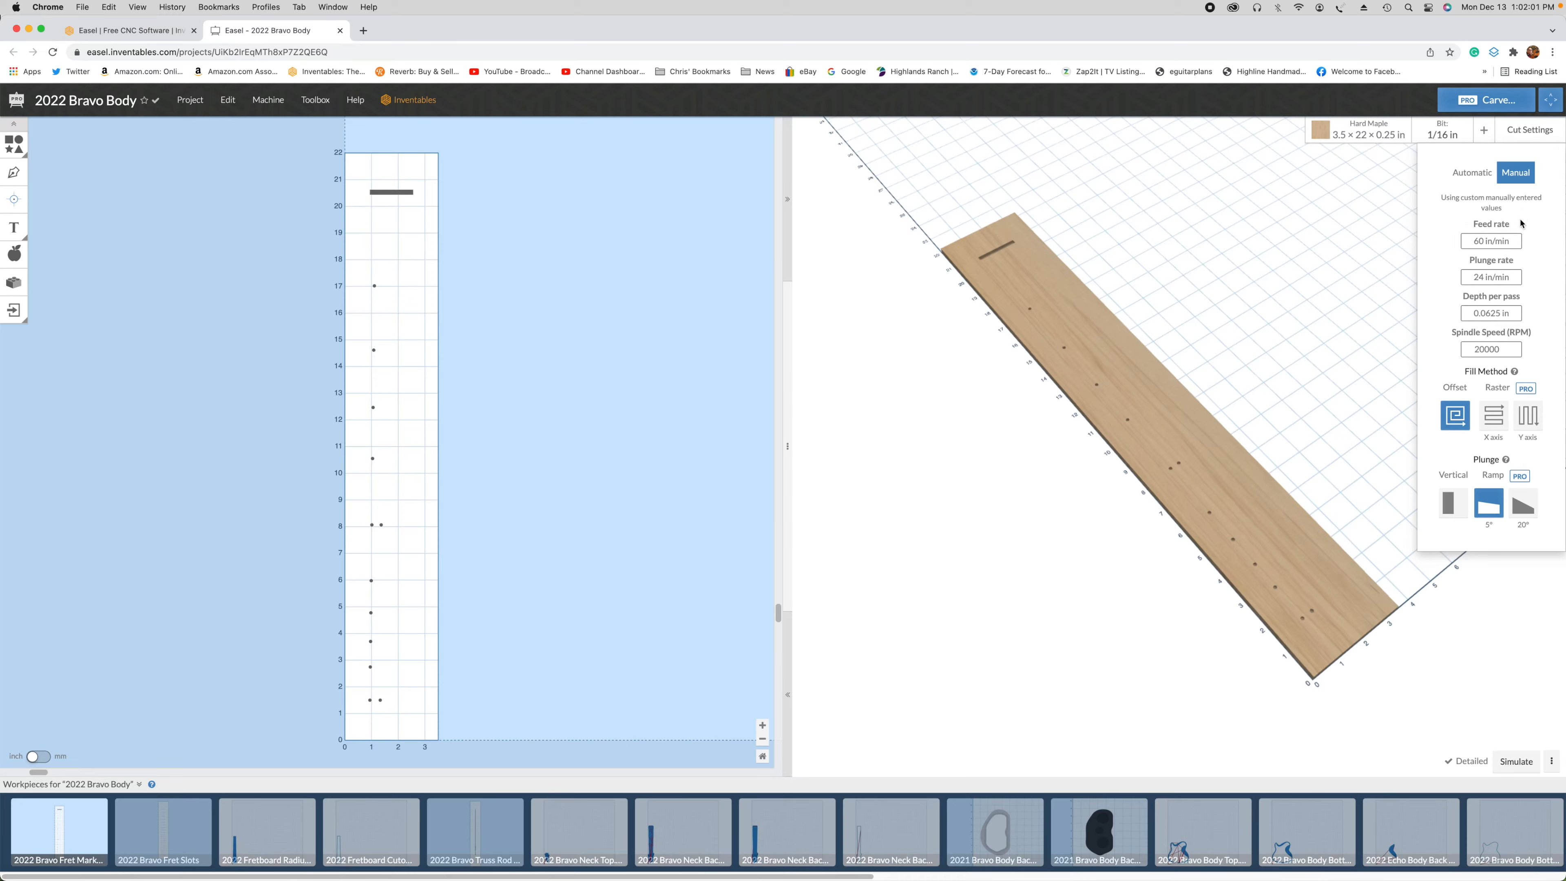
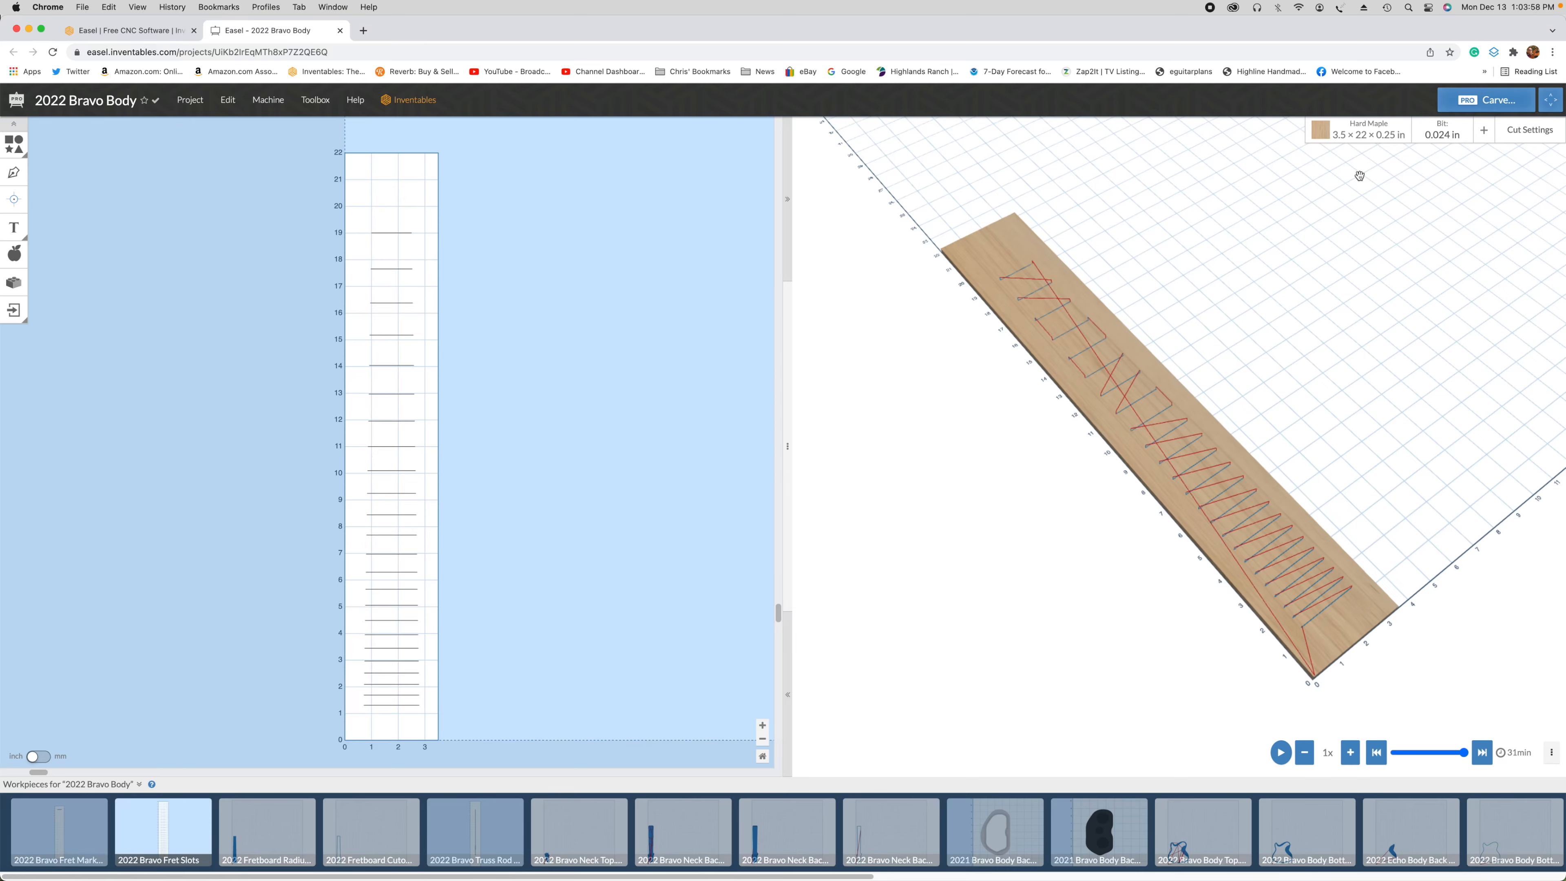
Step: Check the fret slots workpiece's bit choice in the bit list, and review its manual cut settings
click(1442, 132)
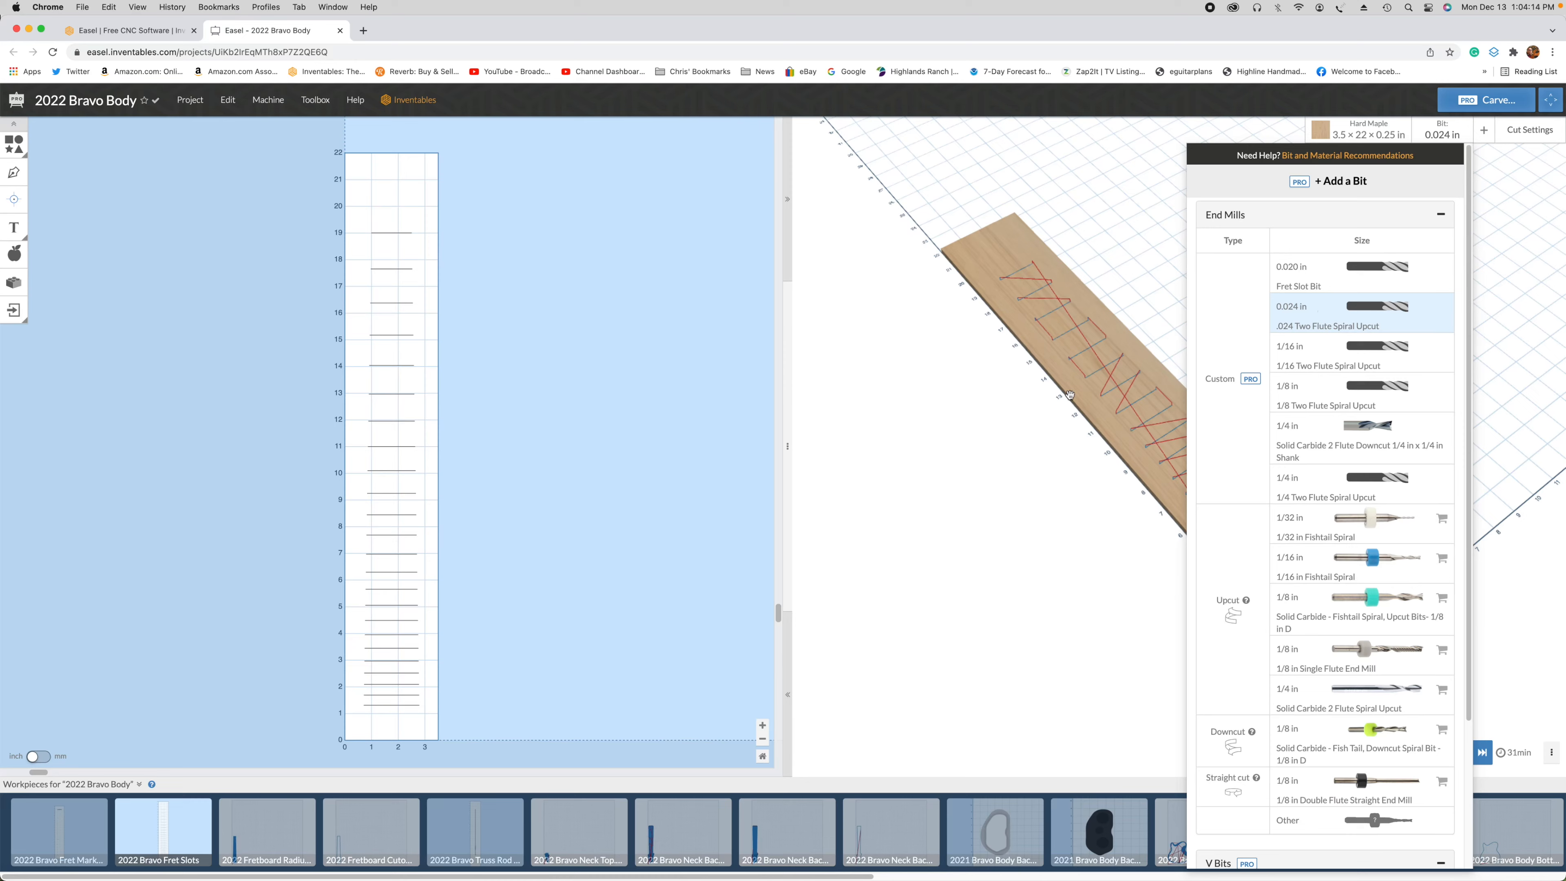
click(1049, 436)
click(1548, 135)
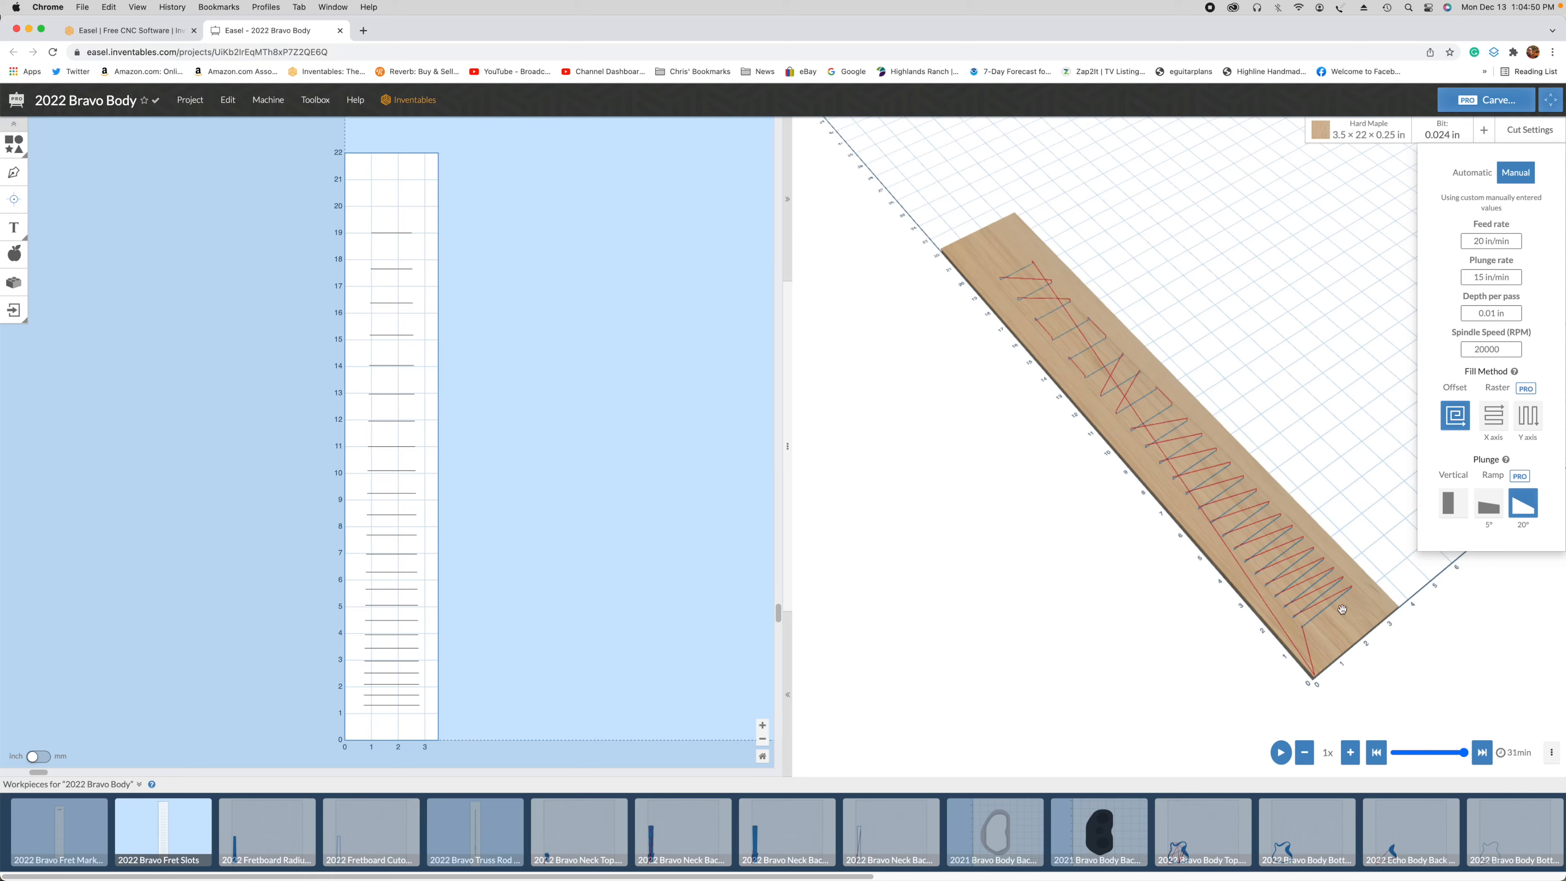
click(1498, 635)
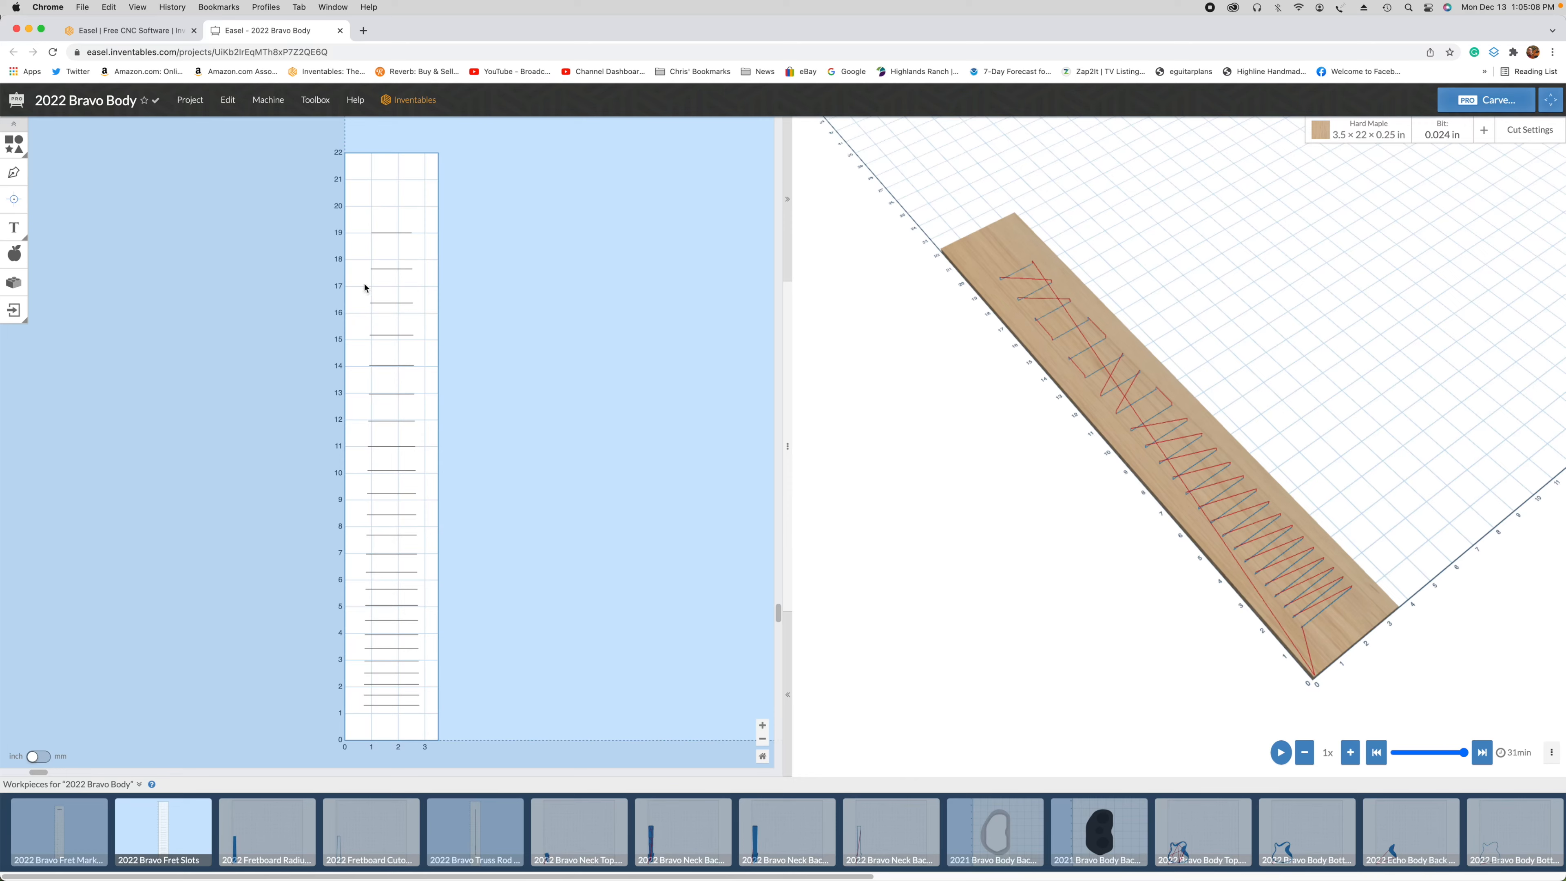
Step: Select all the fret slot lines to check their cut depth, and clear the selection
drag(310, 215, 572, 720)
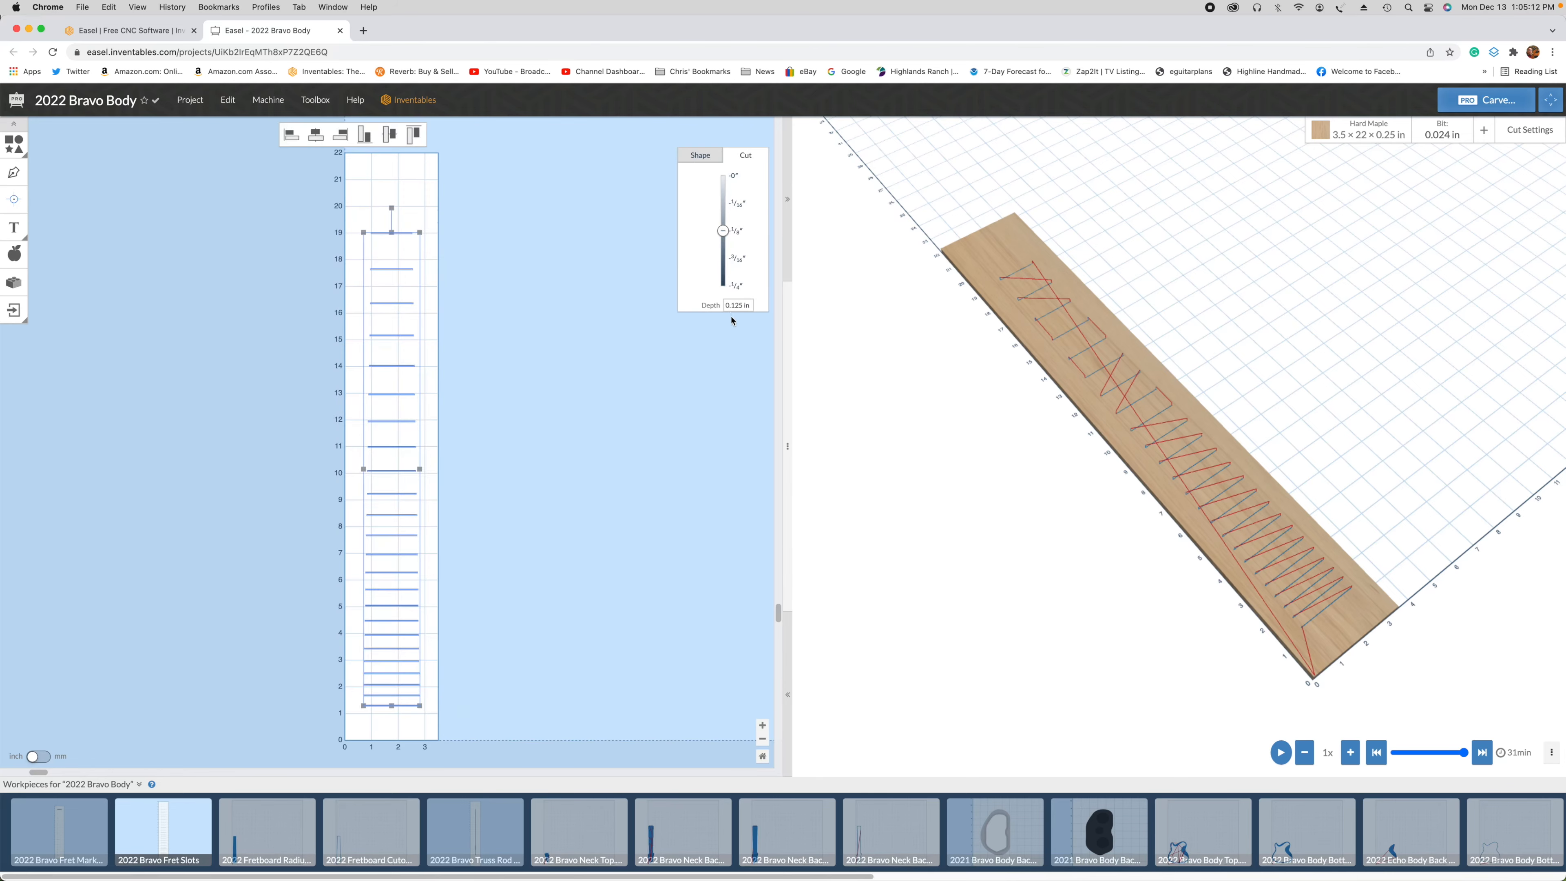
click(722, 369)
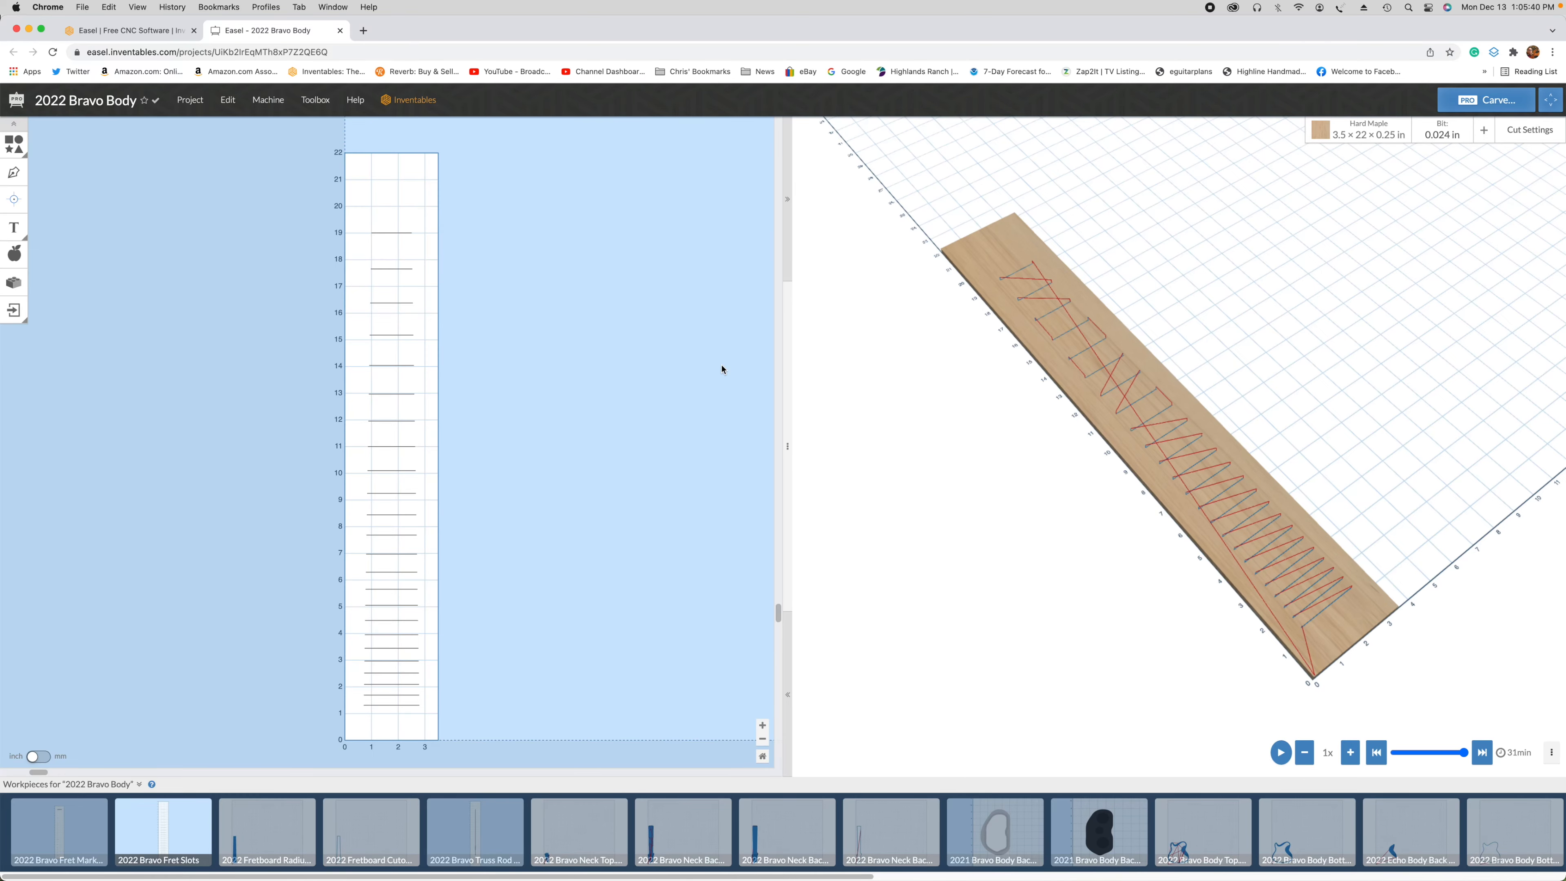
drag(214, 208, 563, 756)
click(650, 461)
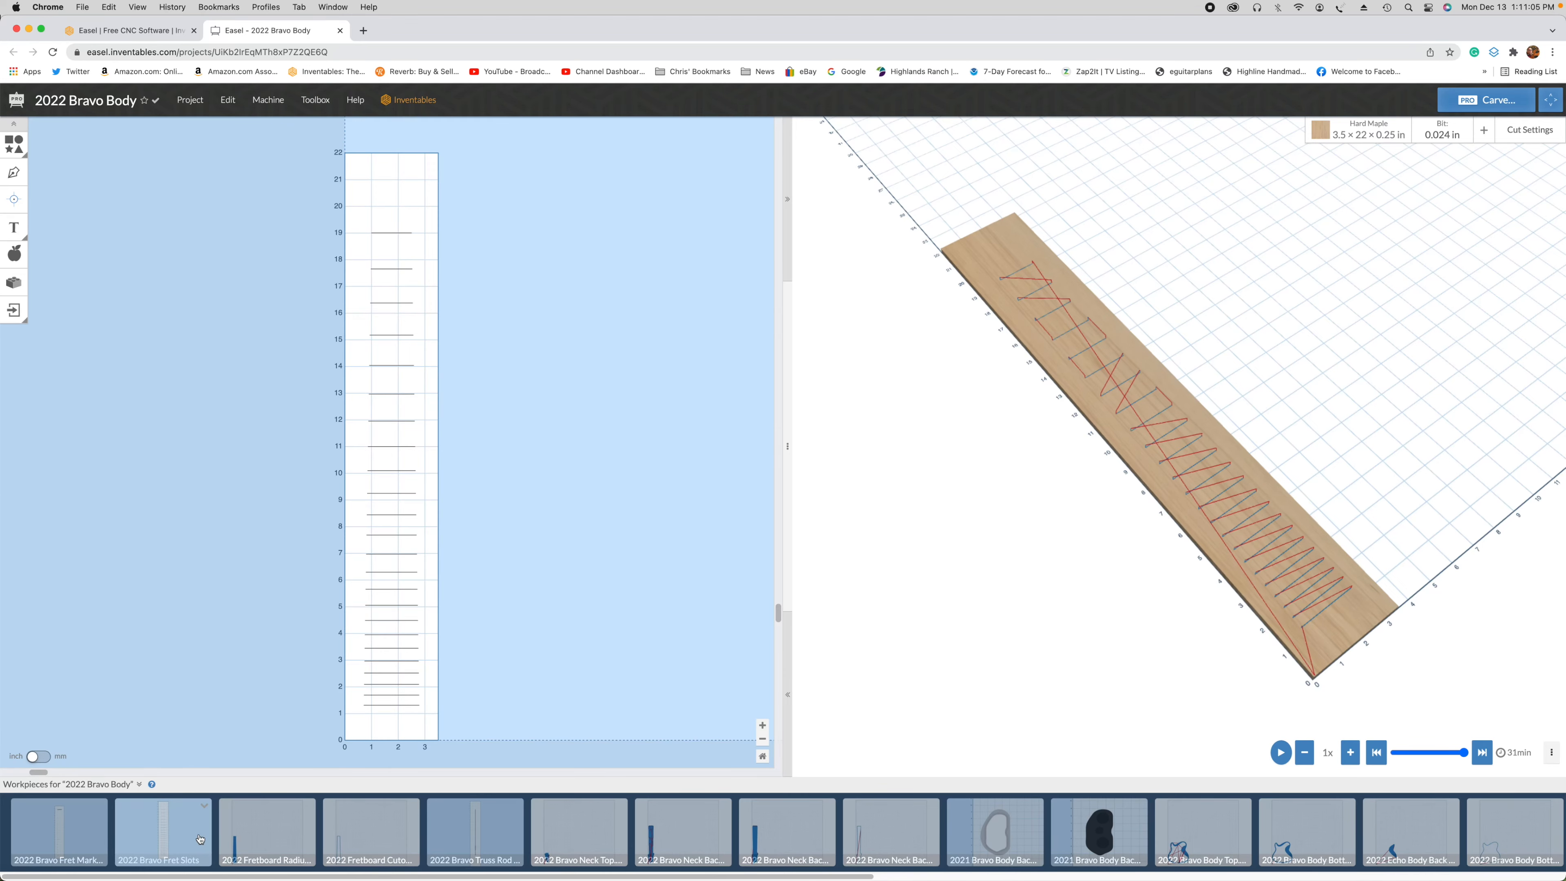
Step: Open the 2022 fretboard radius workpiece and examine its toolpath in the 3D preview from an angle and up close
click(272, 833)
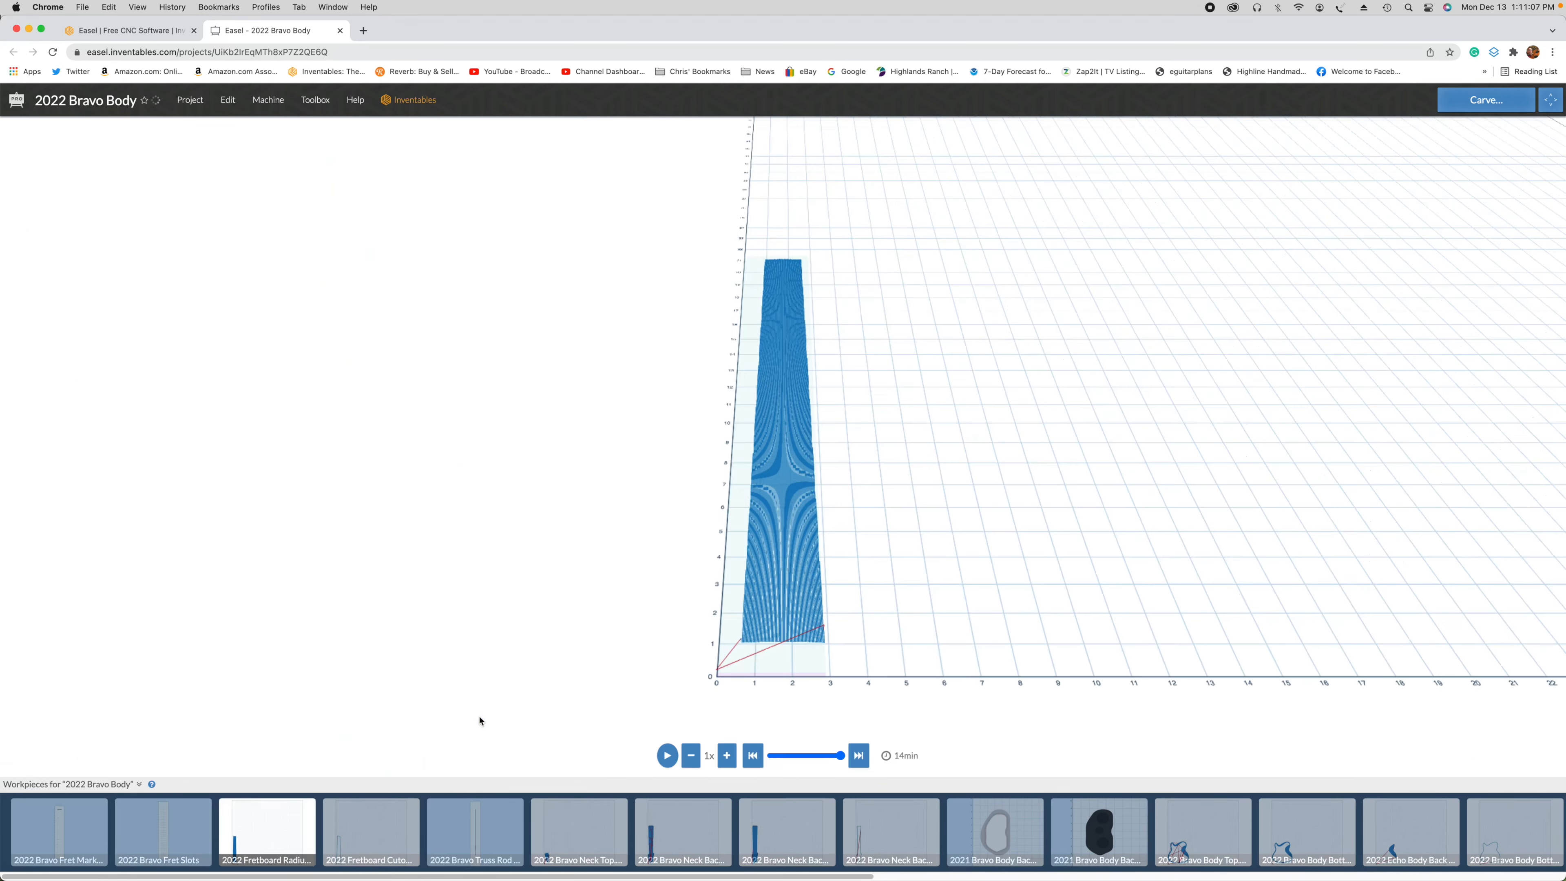
drag(683, 714, 810, 637)
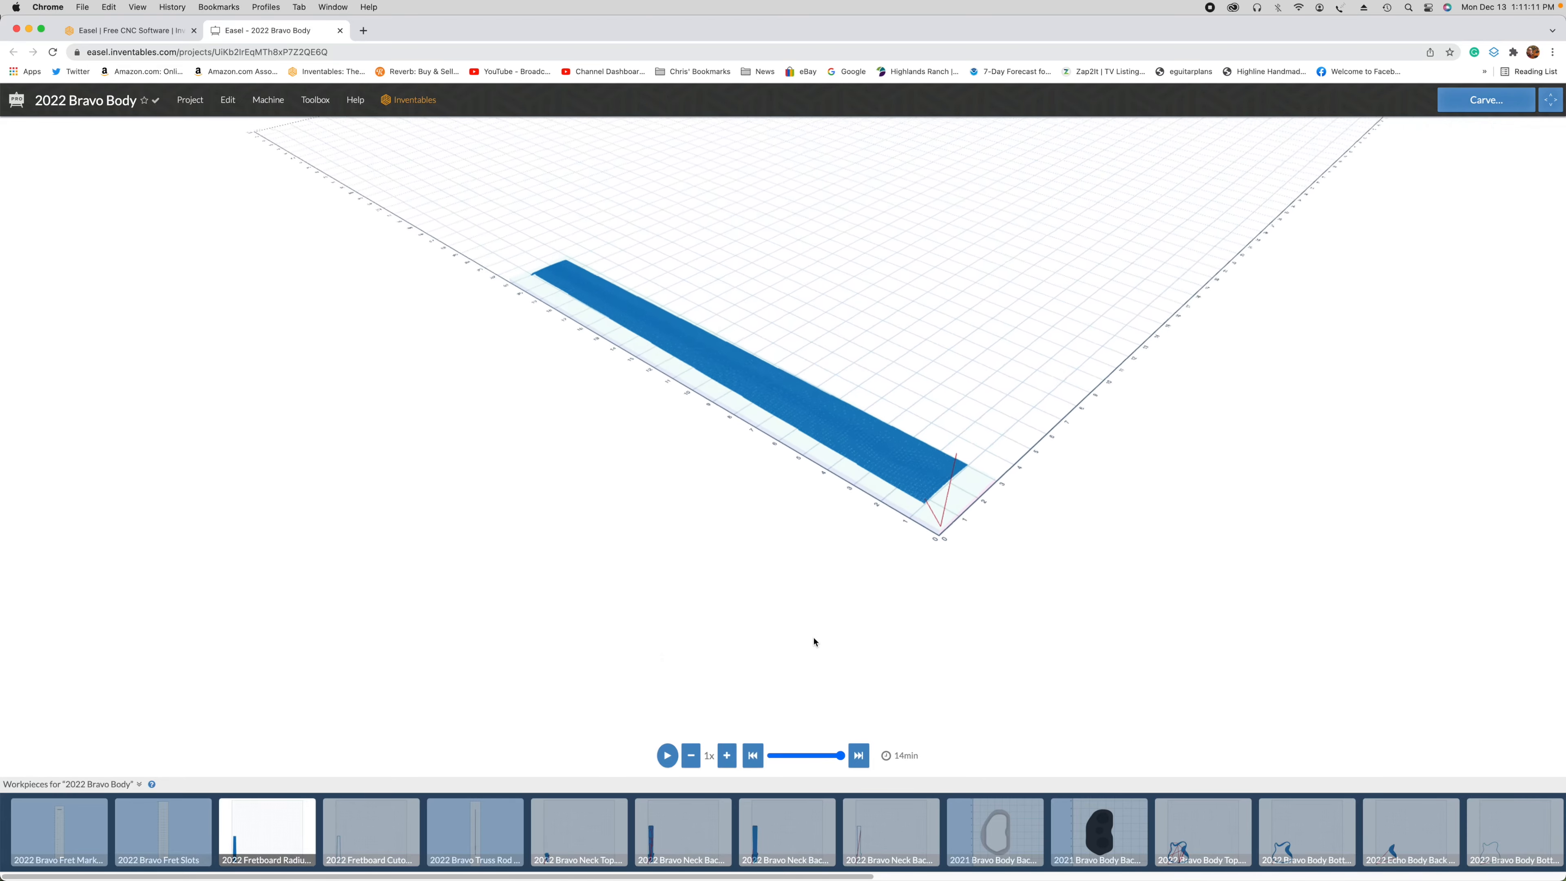
scroll(790, 280, up, 5)
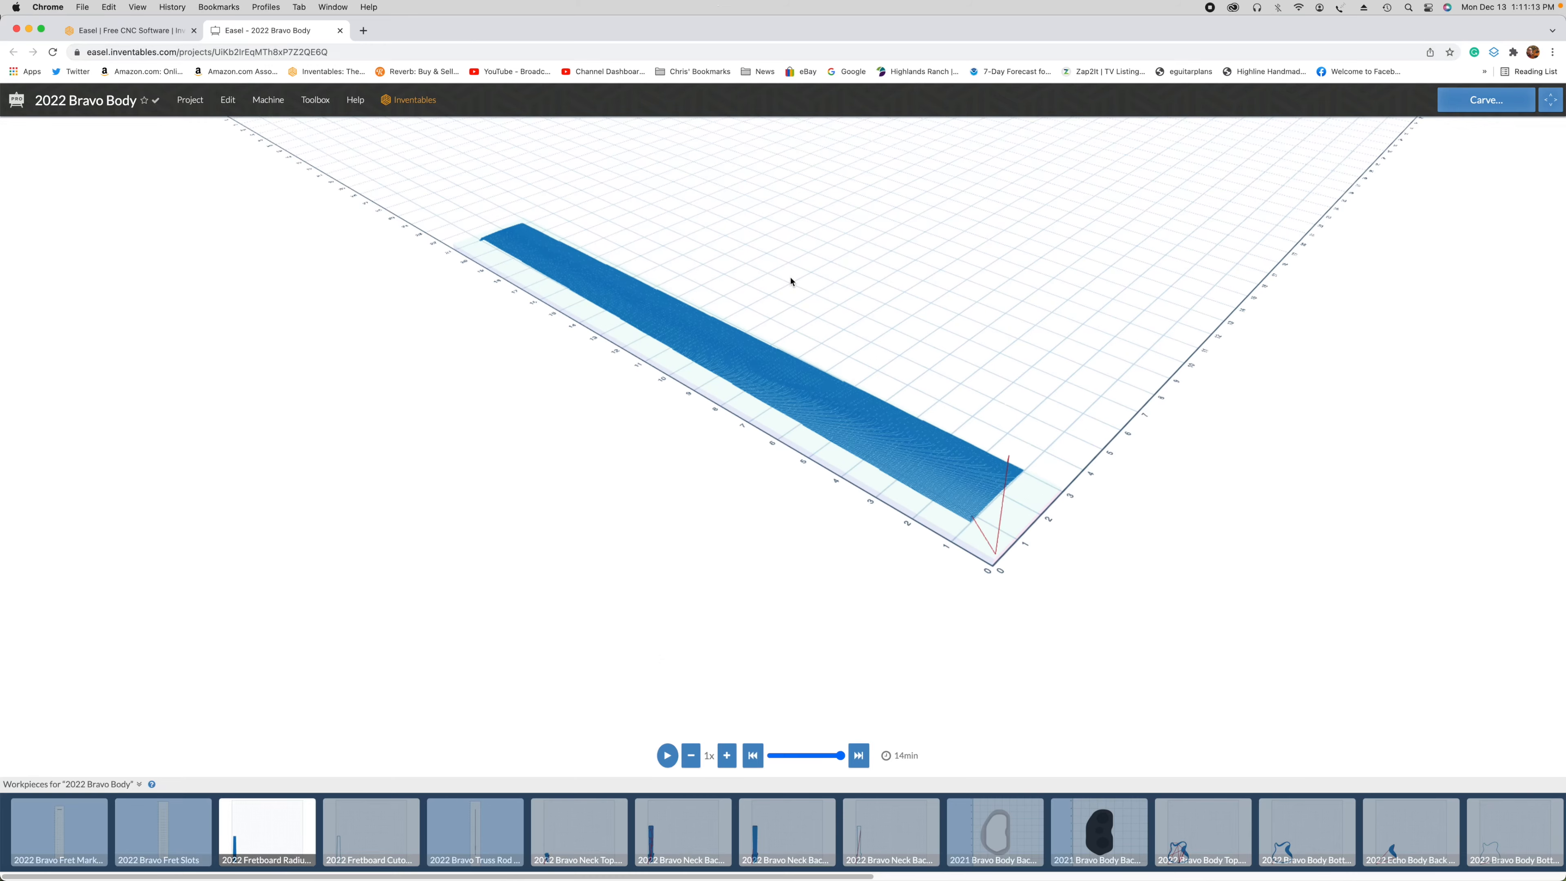
scroll(792, 280, up, 5)
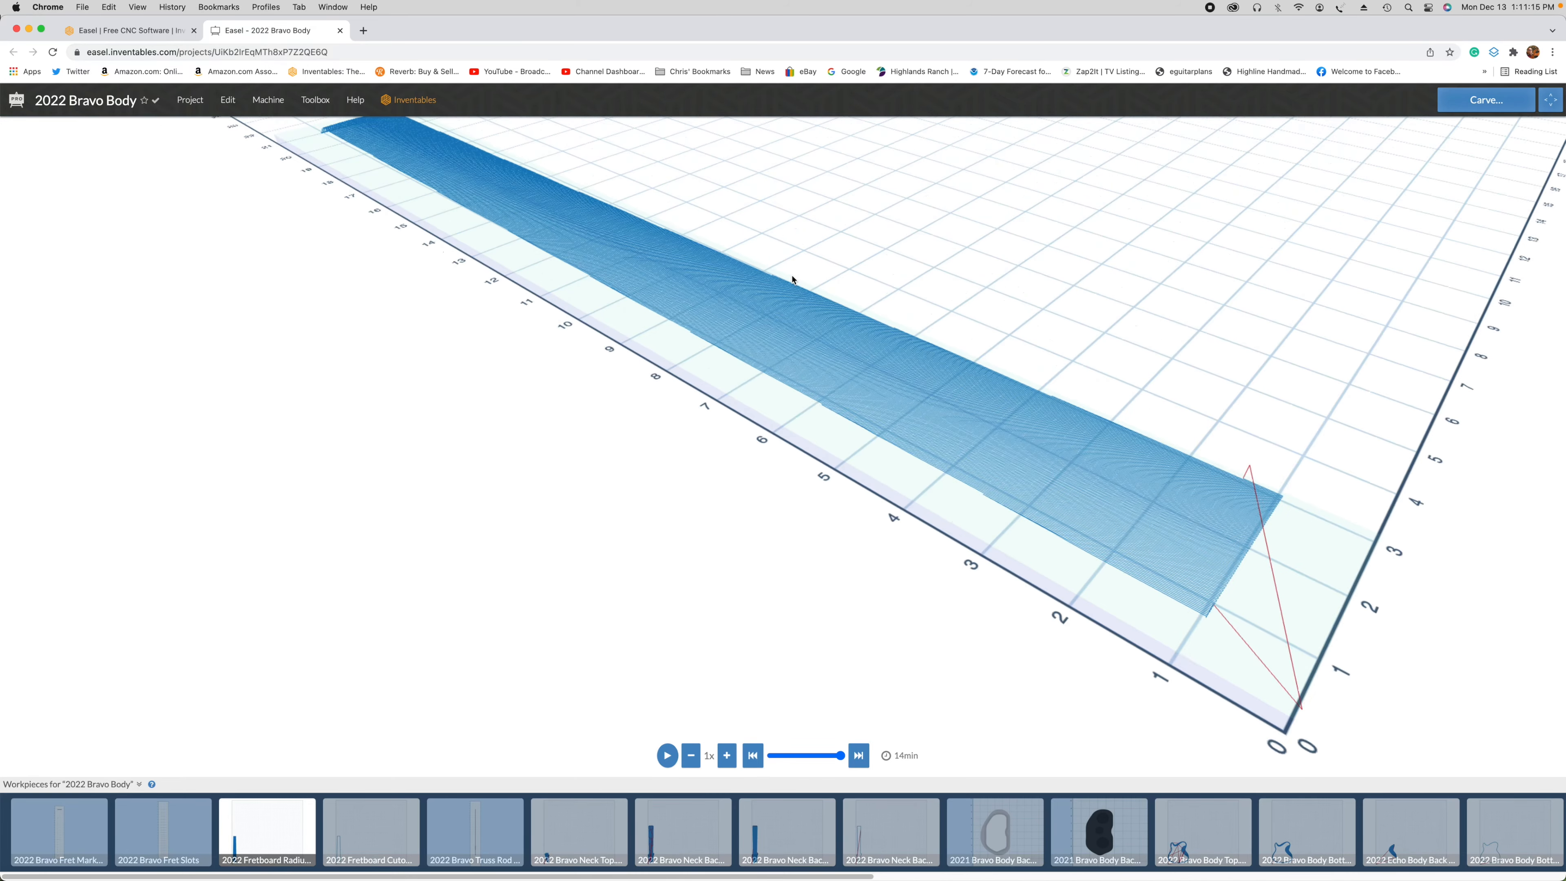
scroll(793, 279, down, 2)
mouse_move(802, 264)
right_down()
mouse_move(785, 332)
mouse_move(794, 280)
right_up()
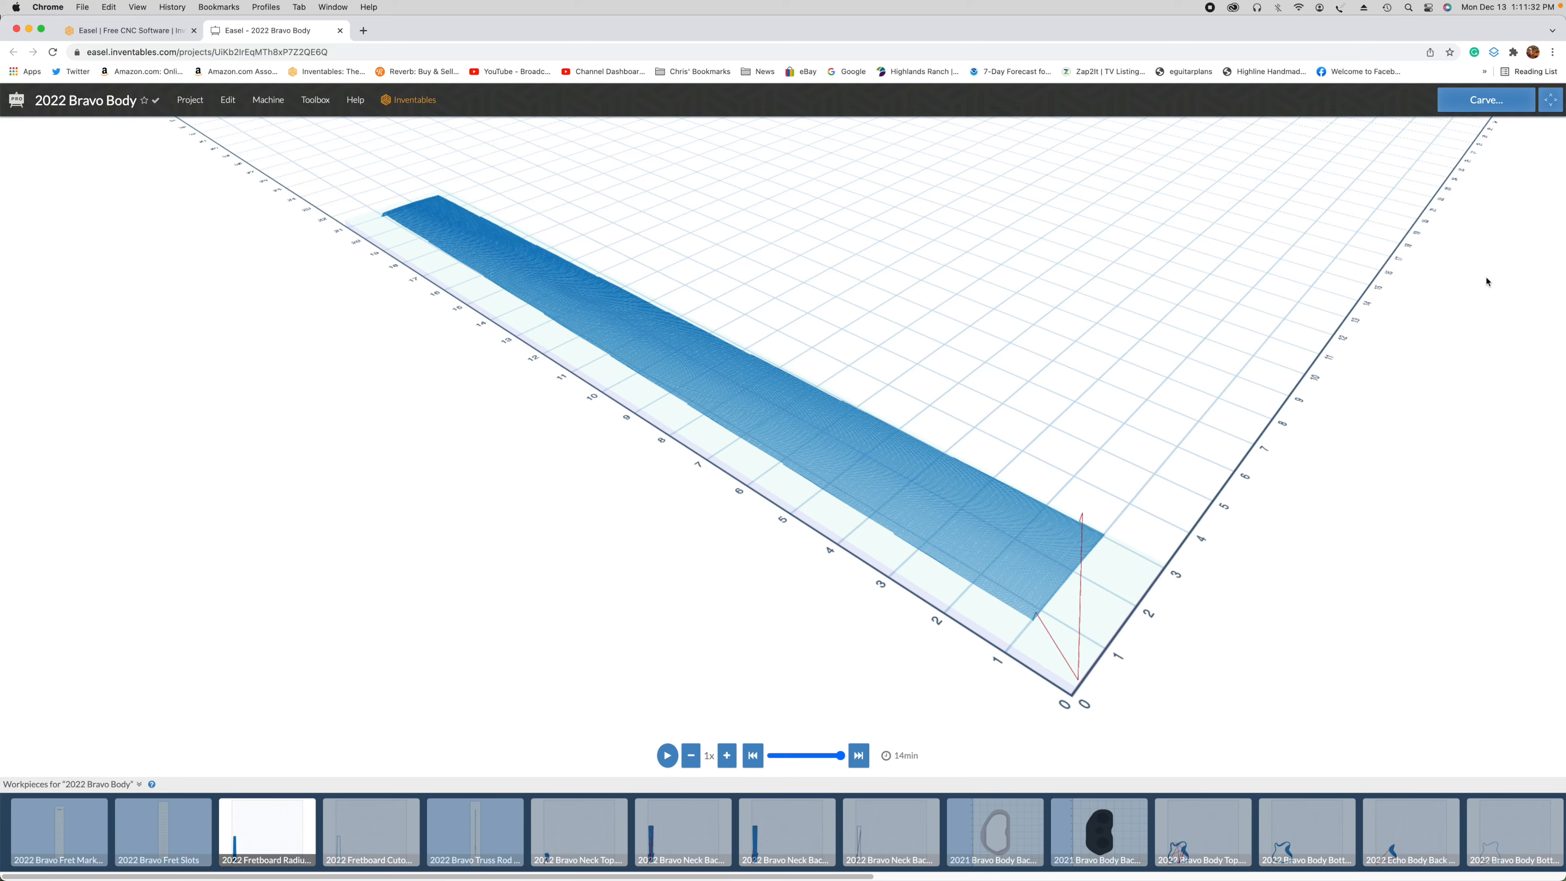
Step: Switch to Rhinoceros to view the 2022 Six HT Fretboard Radius model
mouse_move(1560, 180)
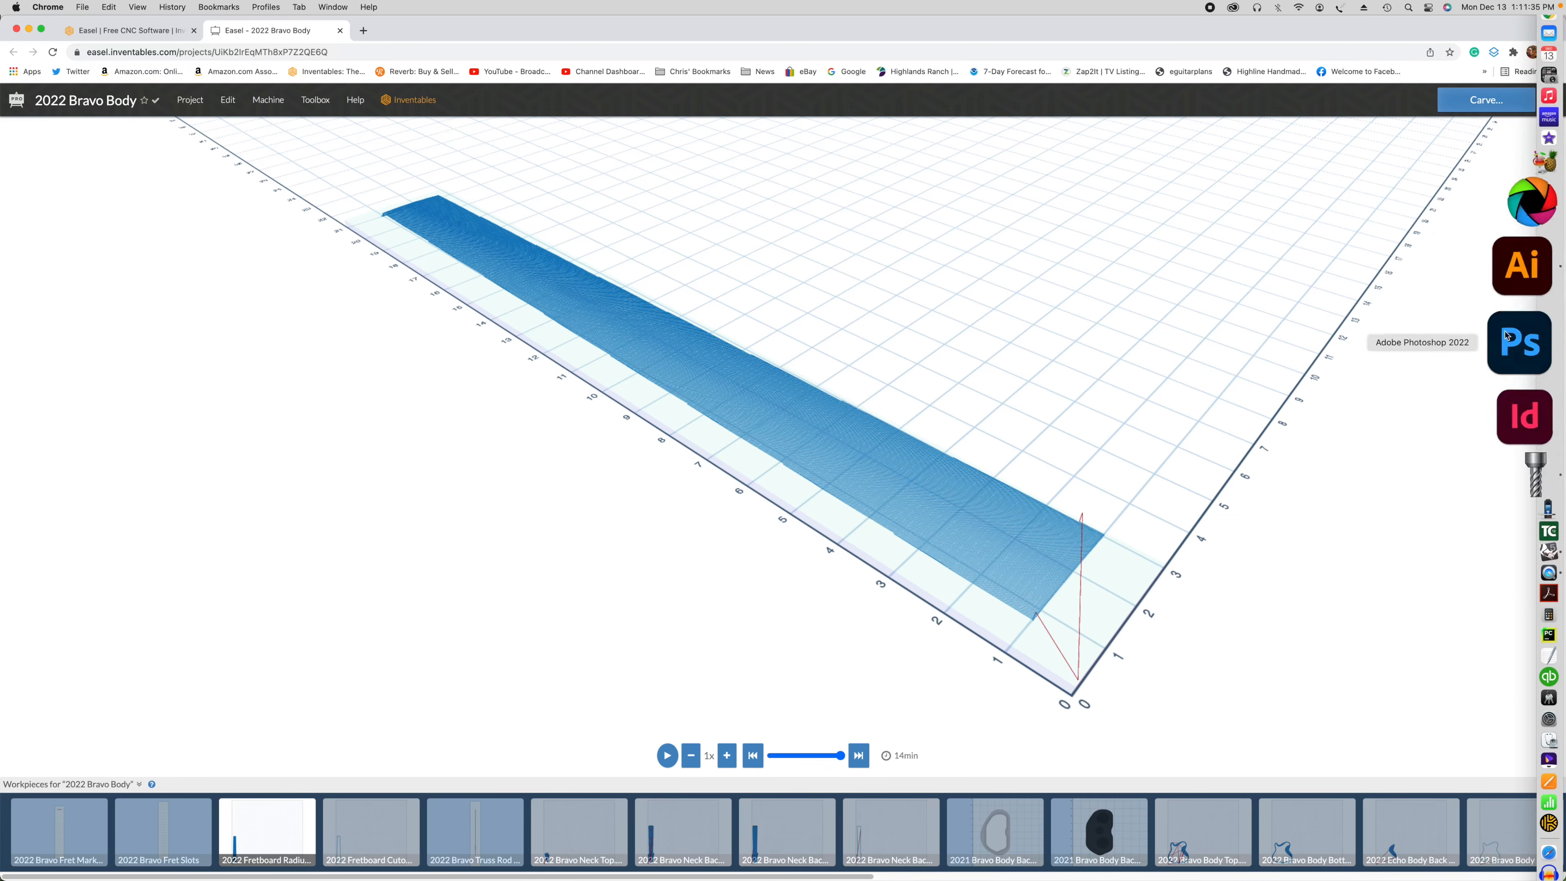
click(1518, 439)
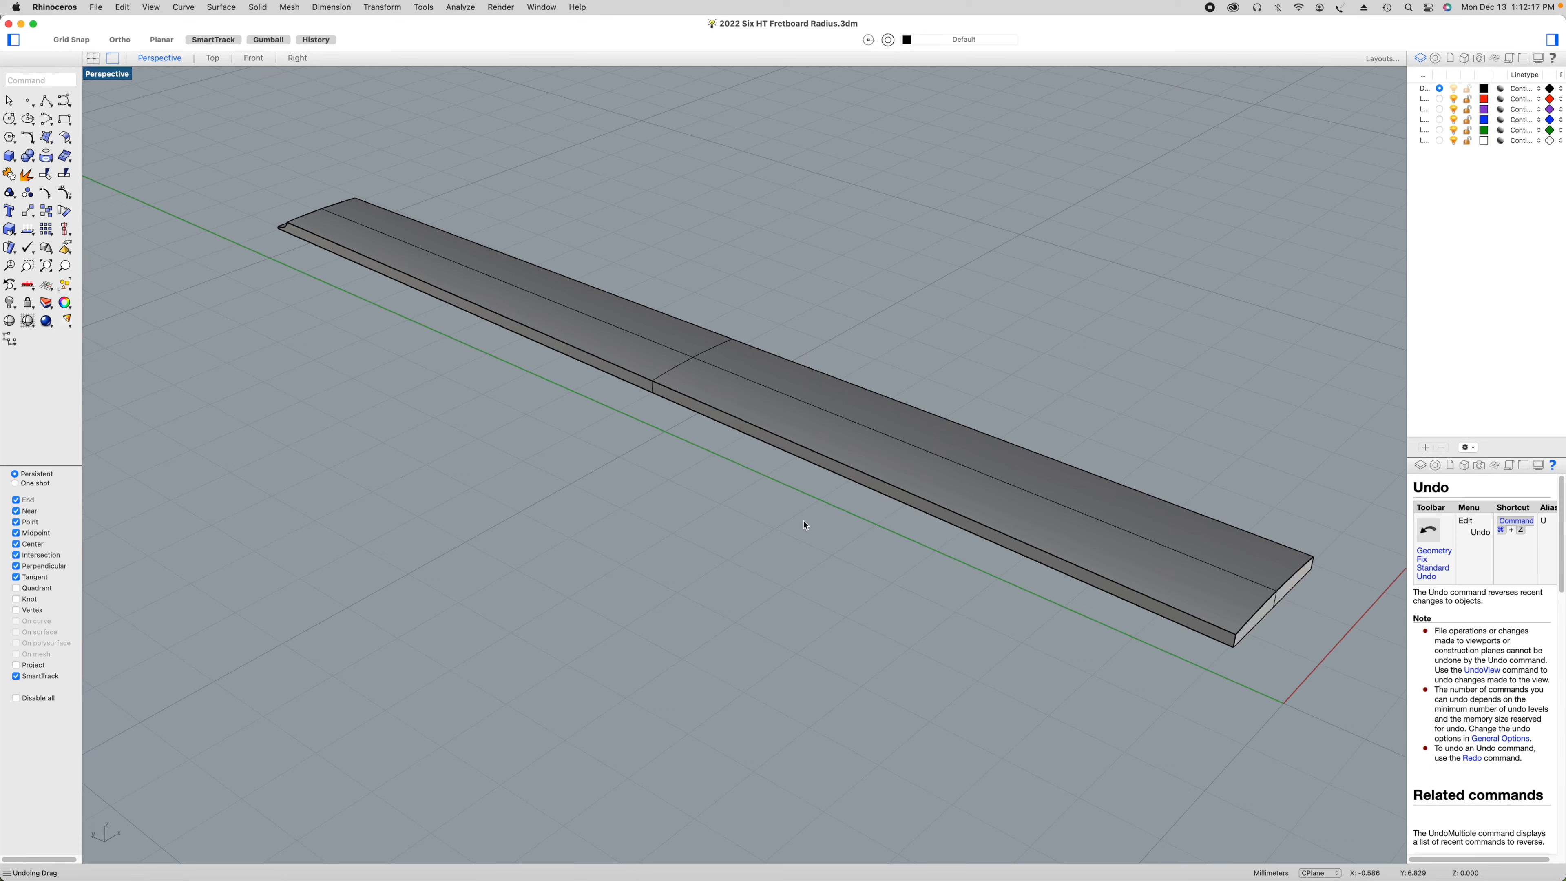
Step: Switch to MeshCAM, review the stock size and margins defined for the fretboard, and close the stock definition
mouse_move(1552, 492)
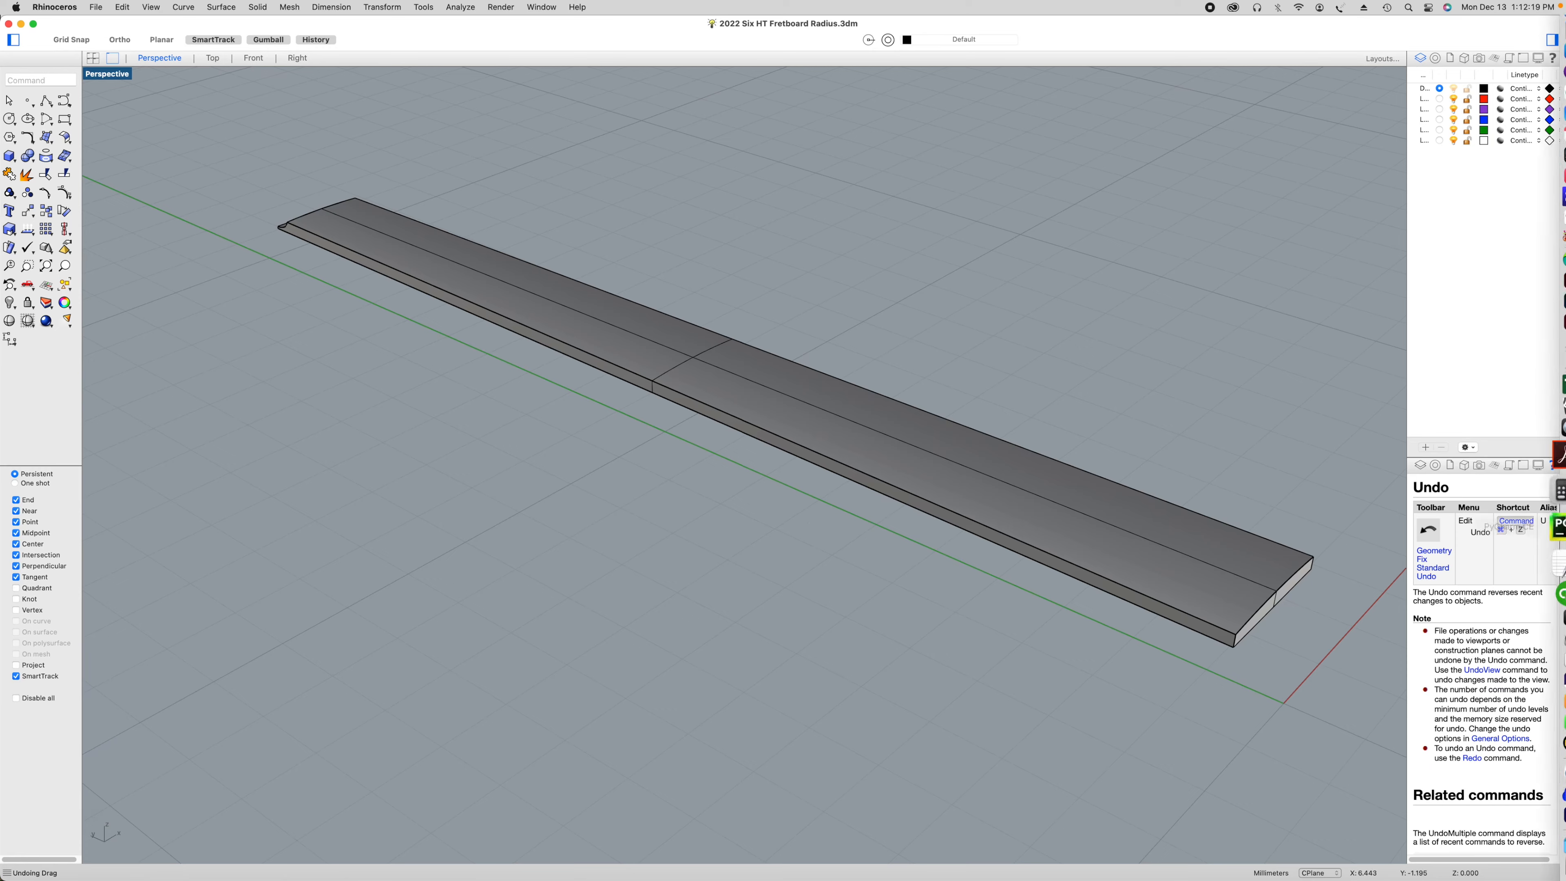
click(1539, 263)
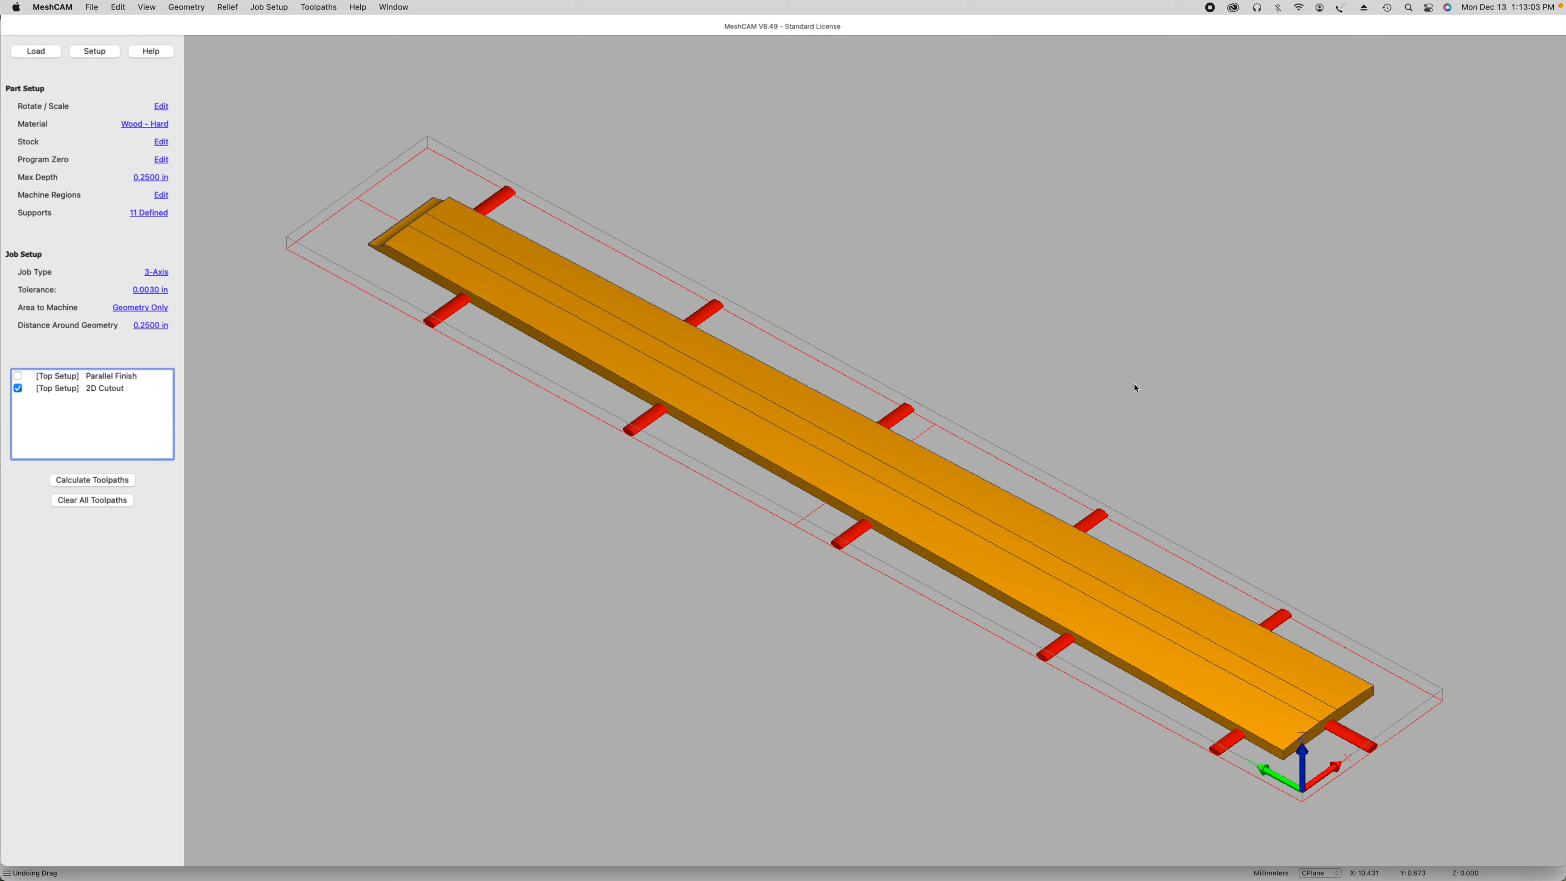
click(161, 143)
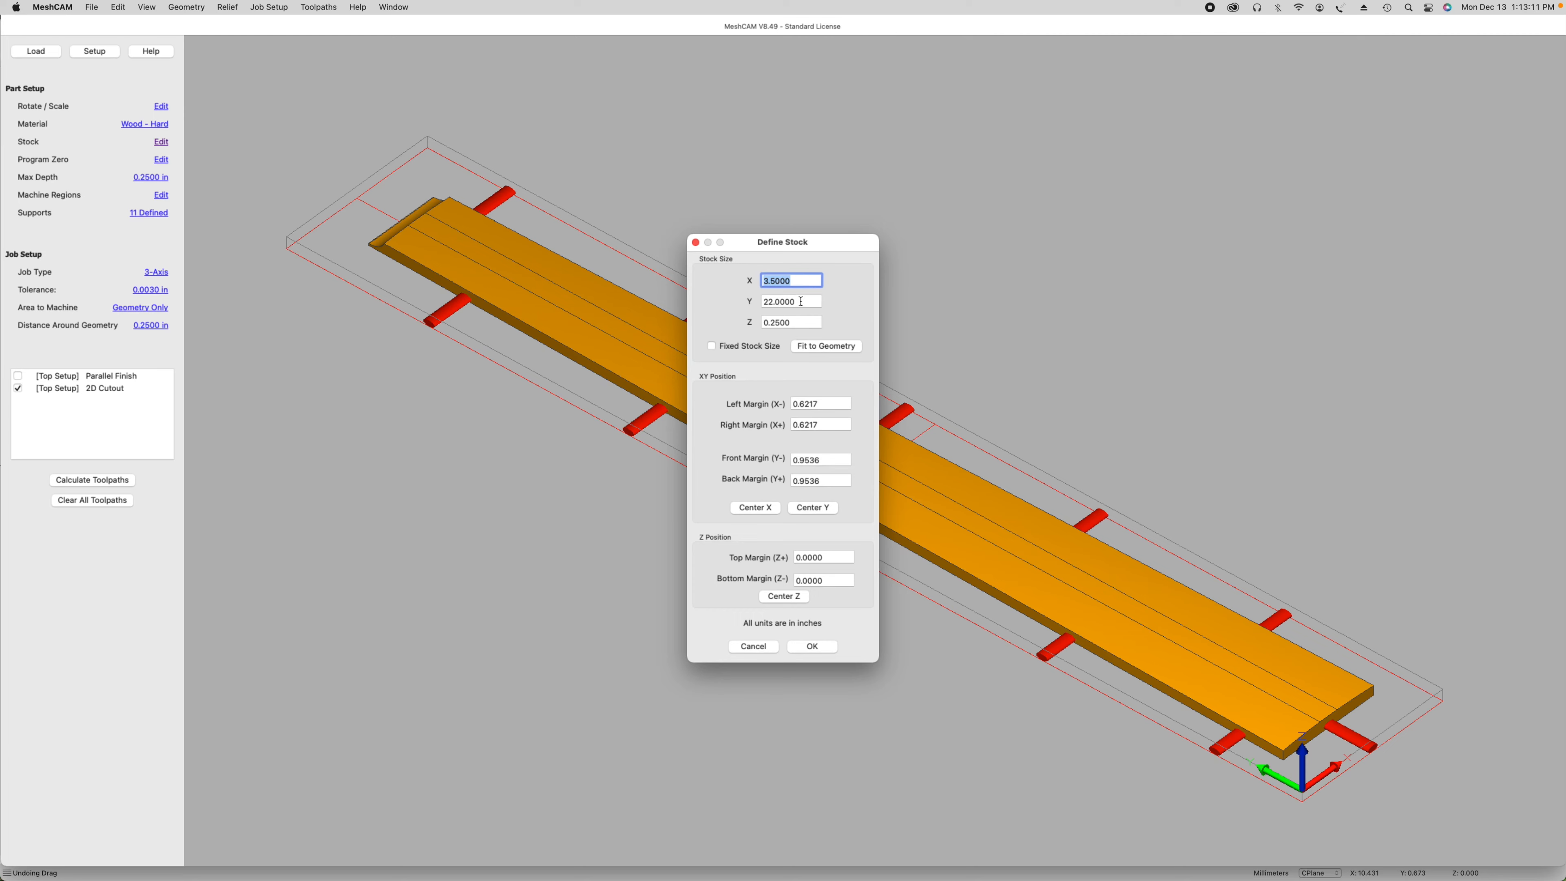
click(695, 243)
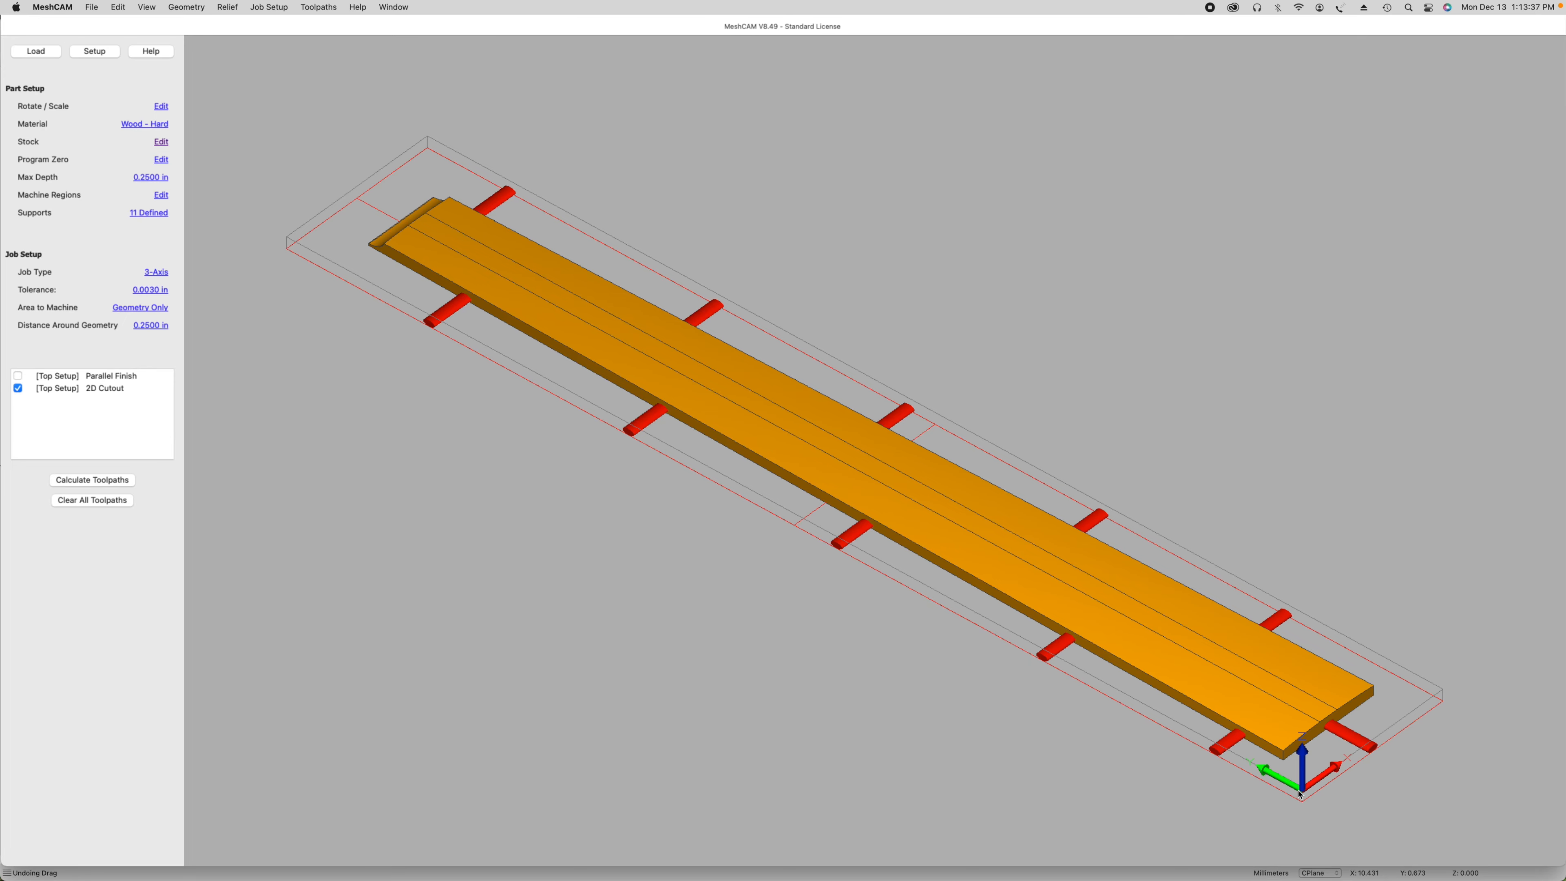
Step: Examine the program zero at the stock corner and the fretboard's supports from several angles
middle_drag(1284, 799, 1141, 708)
middle_drag(1214, 760, 1149, 753)
drag(1144, 766, 800, 748)
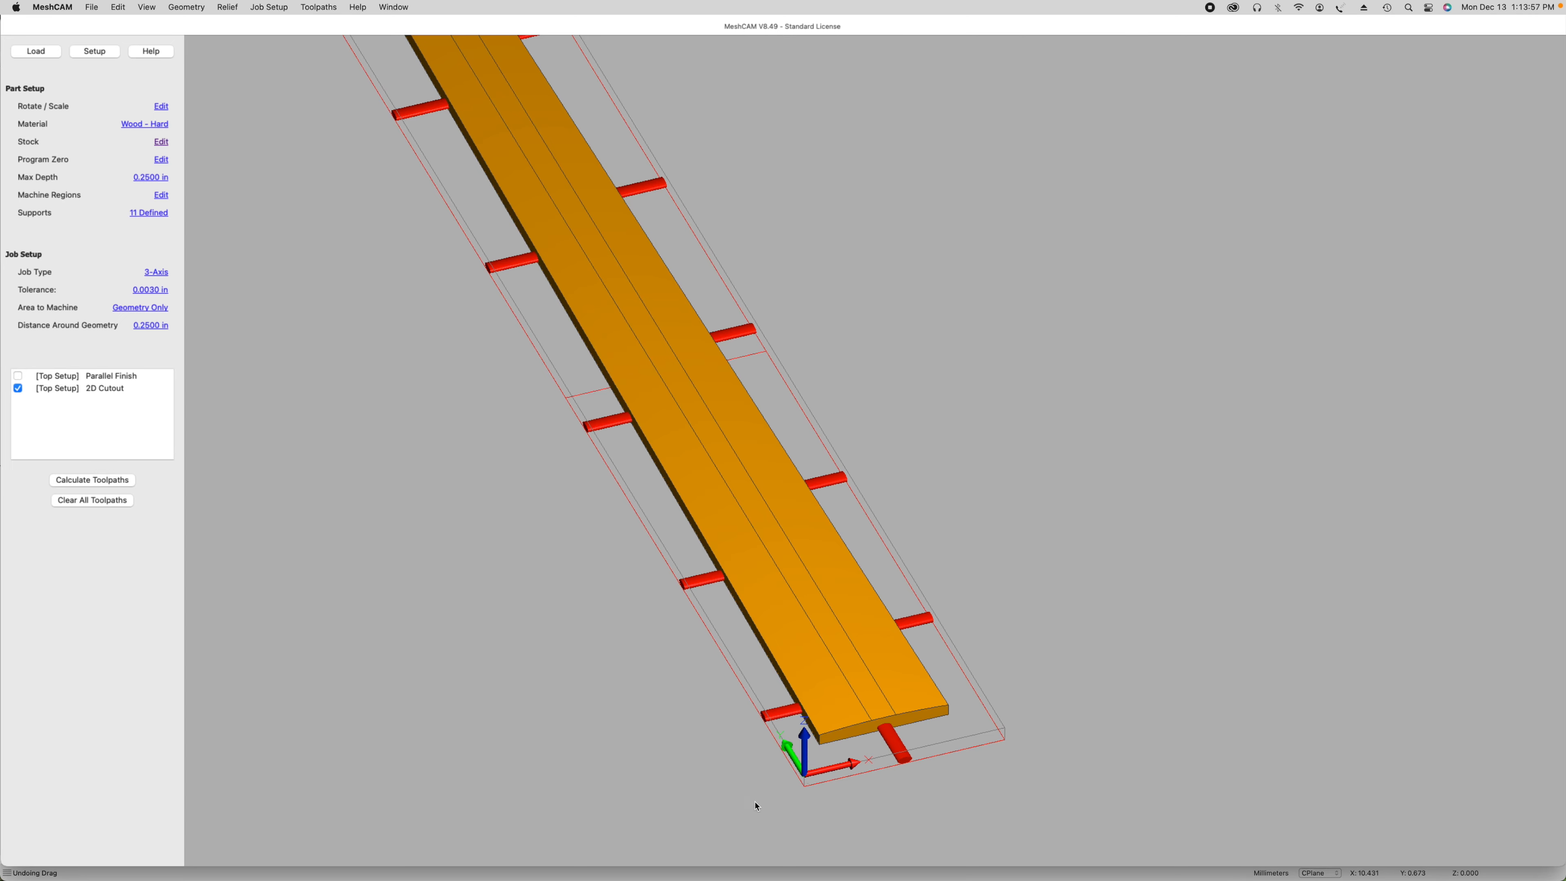
middle_drag(756, 804, 849, 807)
right_drag(804, 807, 1022, 729)
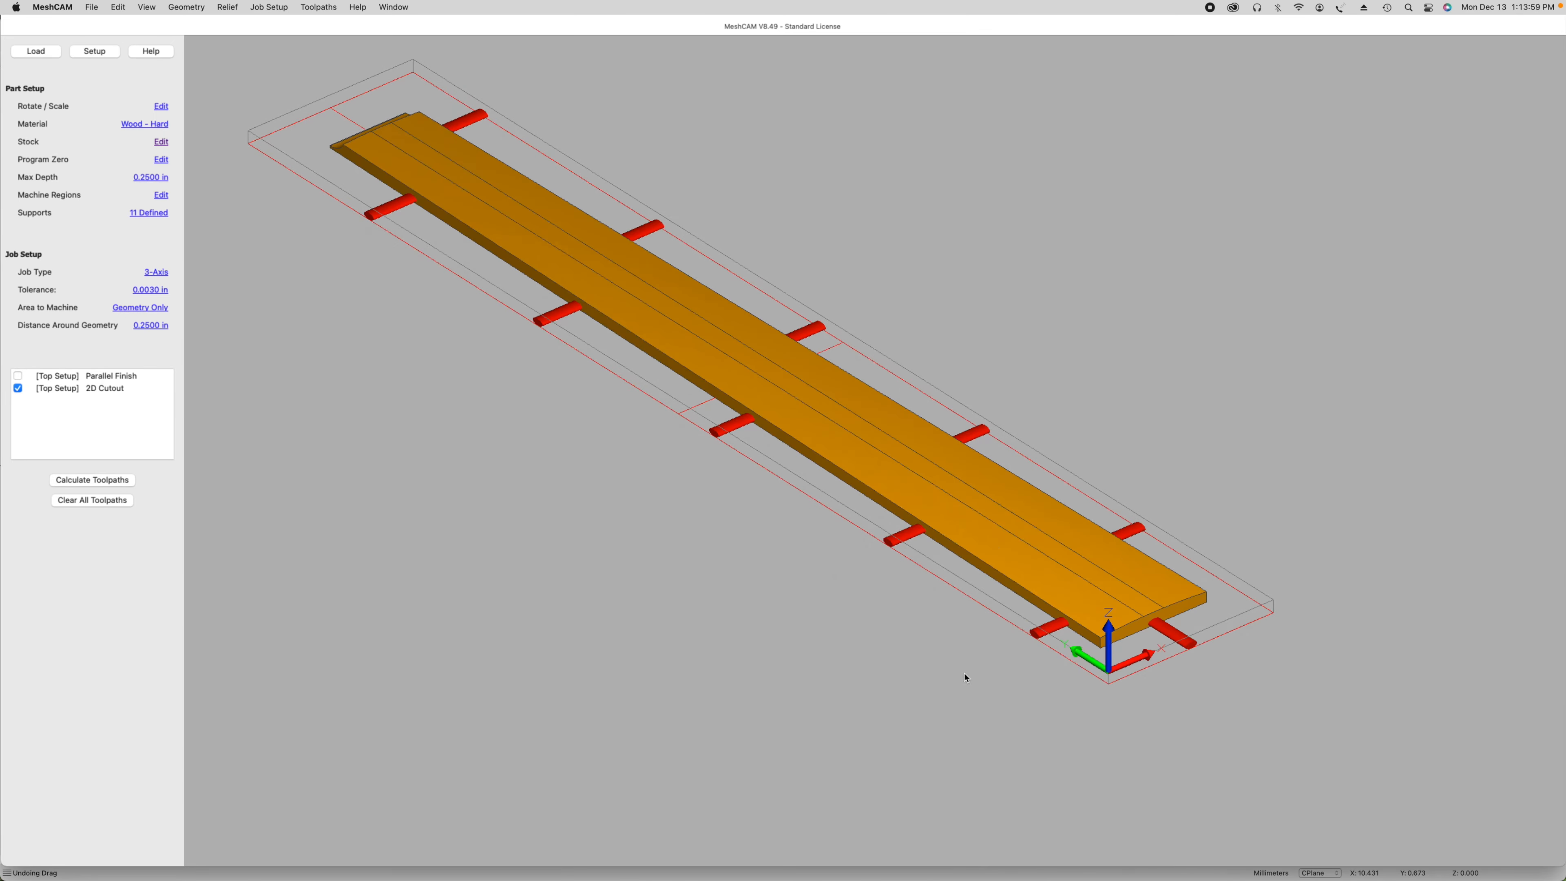
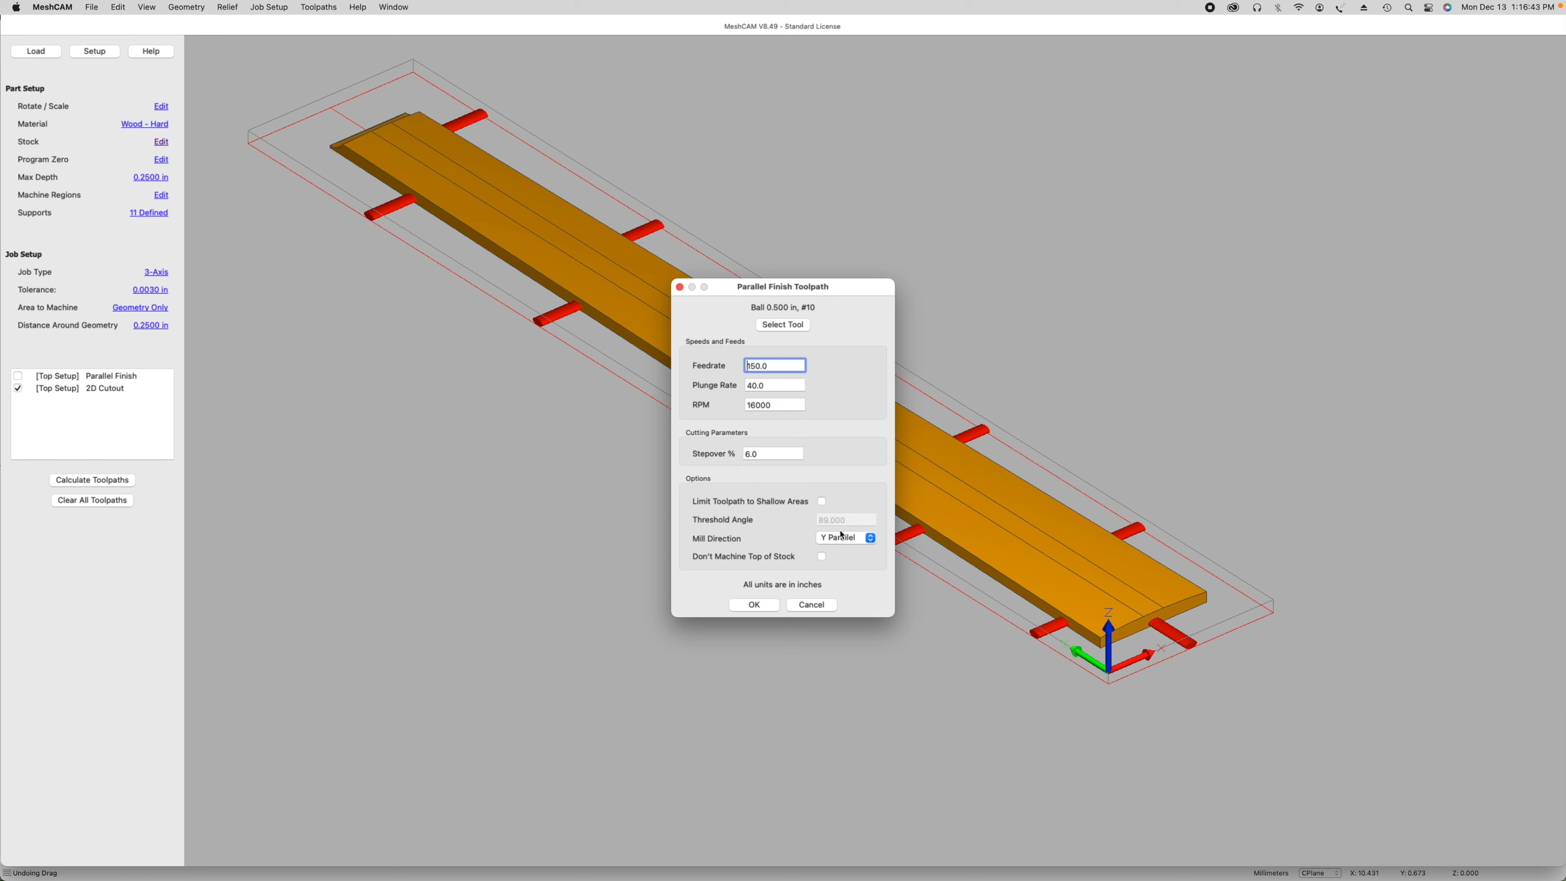
Step: Accept the parallel finish settings and calculate the Parallel Finish and Pencil Finish toolpaths for the fretboard
click(754, 606)
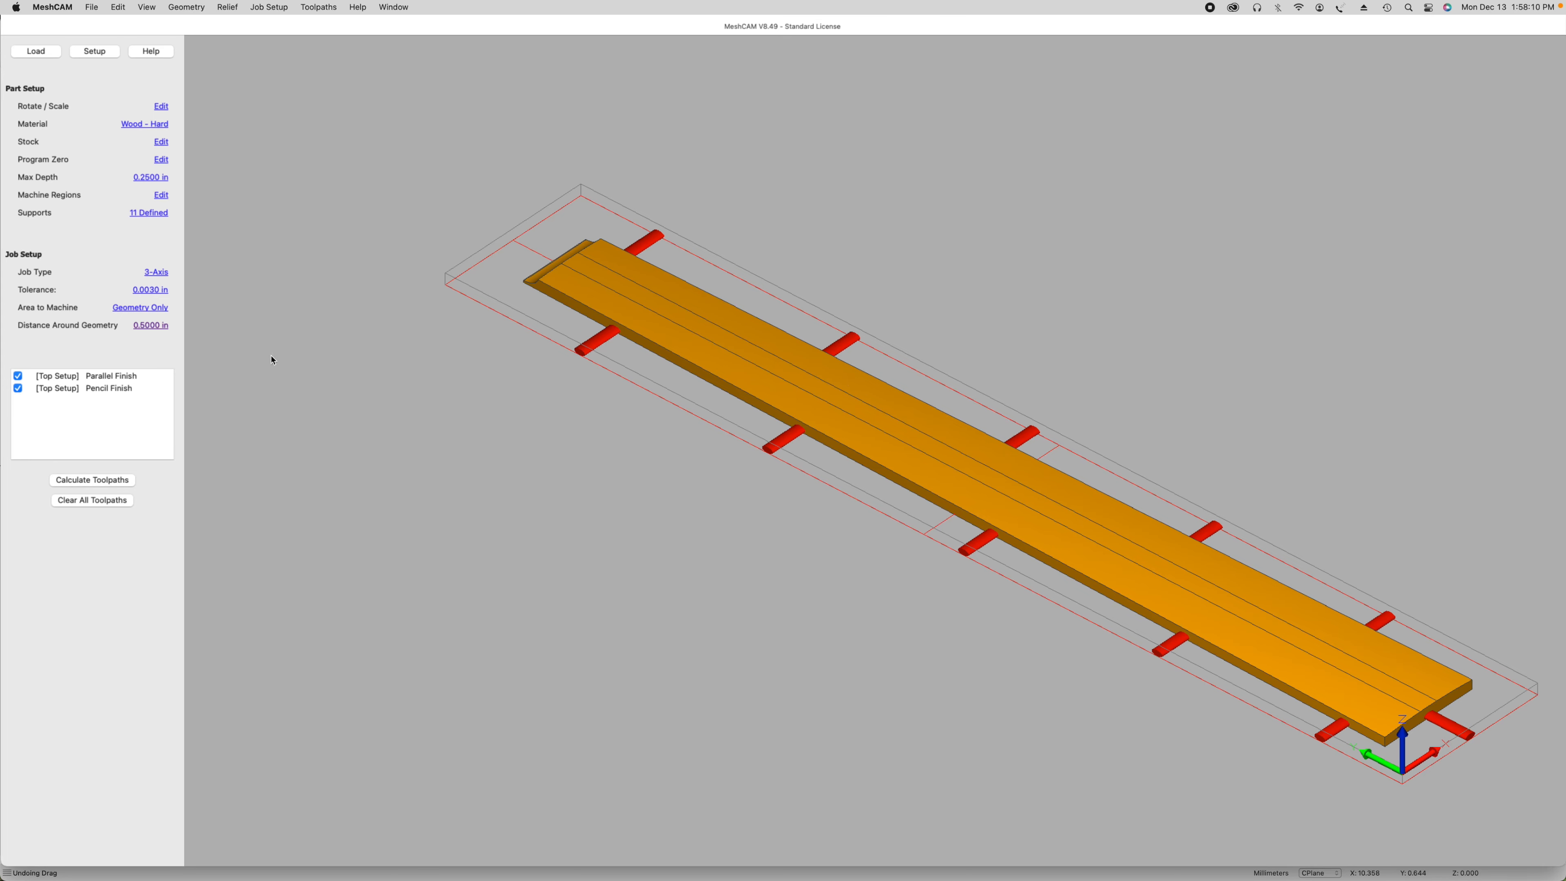
click(114, 481)
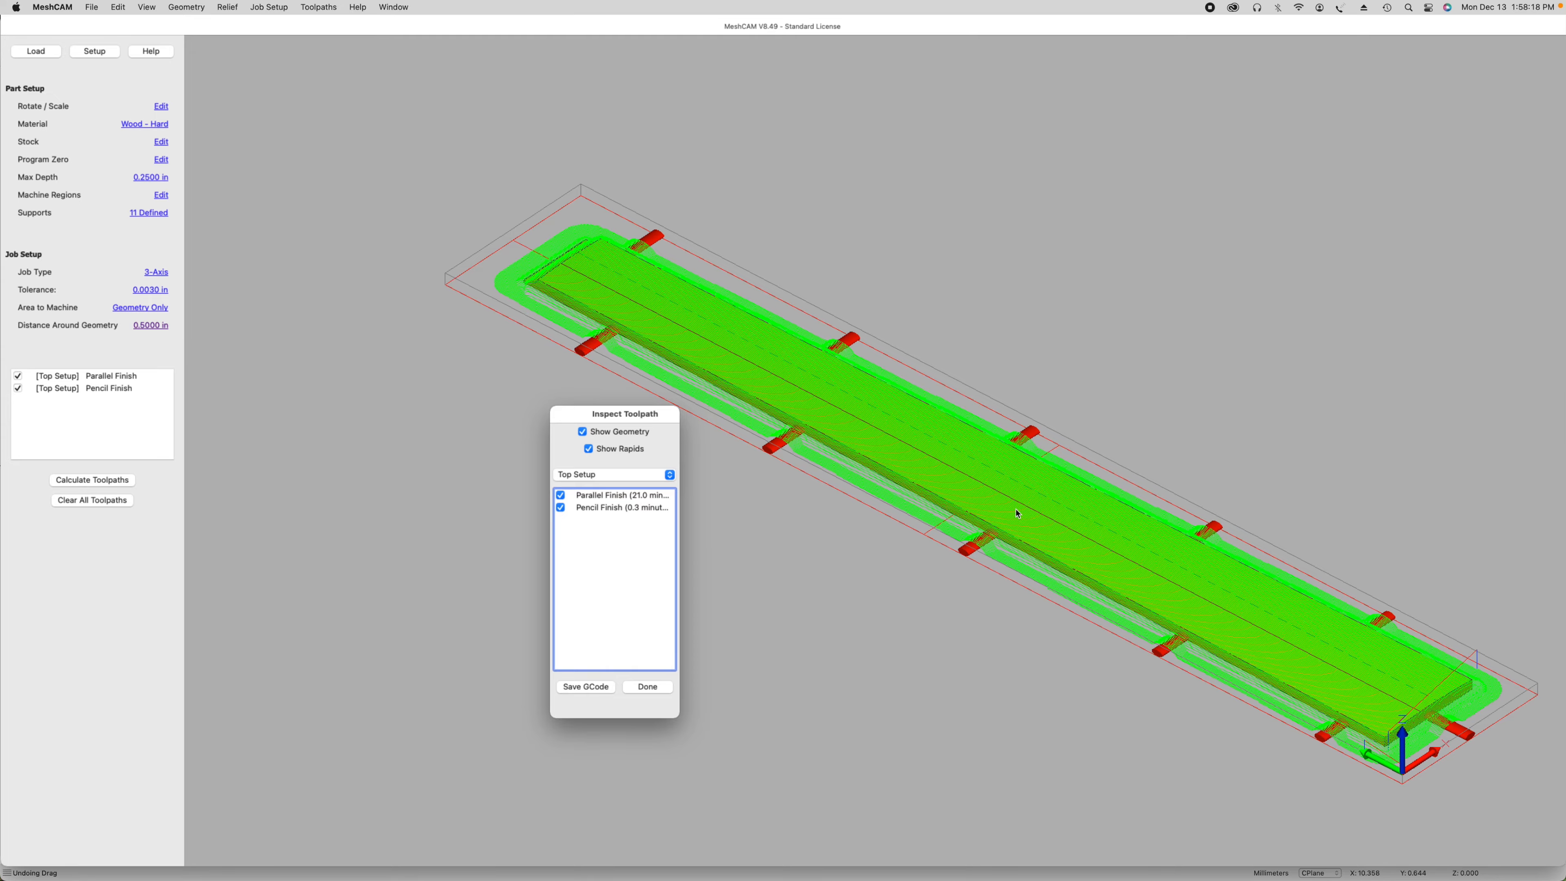
Step: Examine the calculated toolpaths up close across the fretboard surface, along its edges and around the supports
scroll(1067, 519, up, 15)
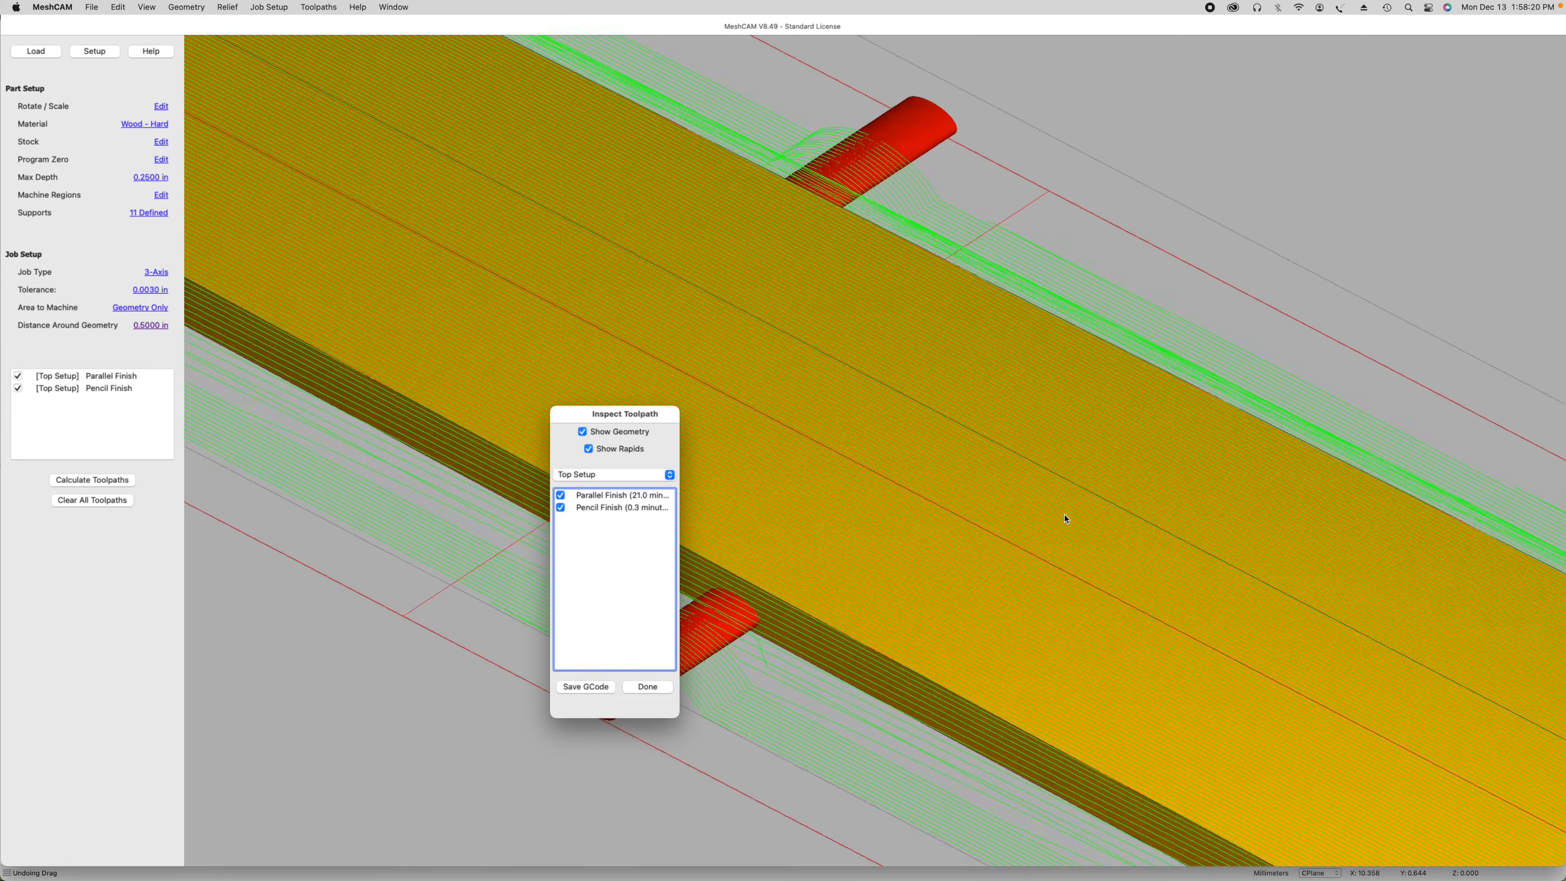
scroll(1067, 519, up, 15)
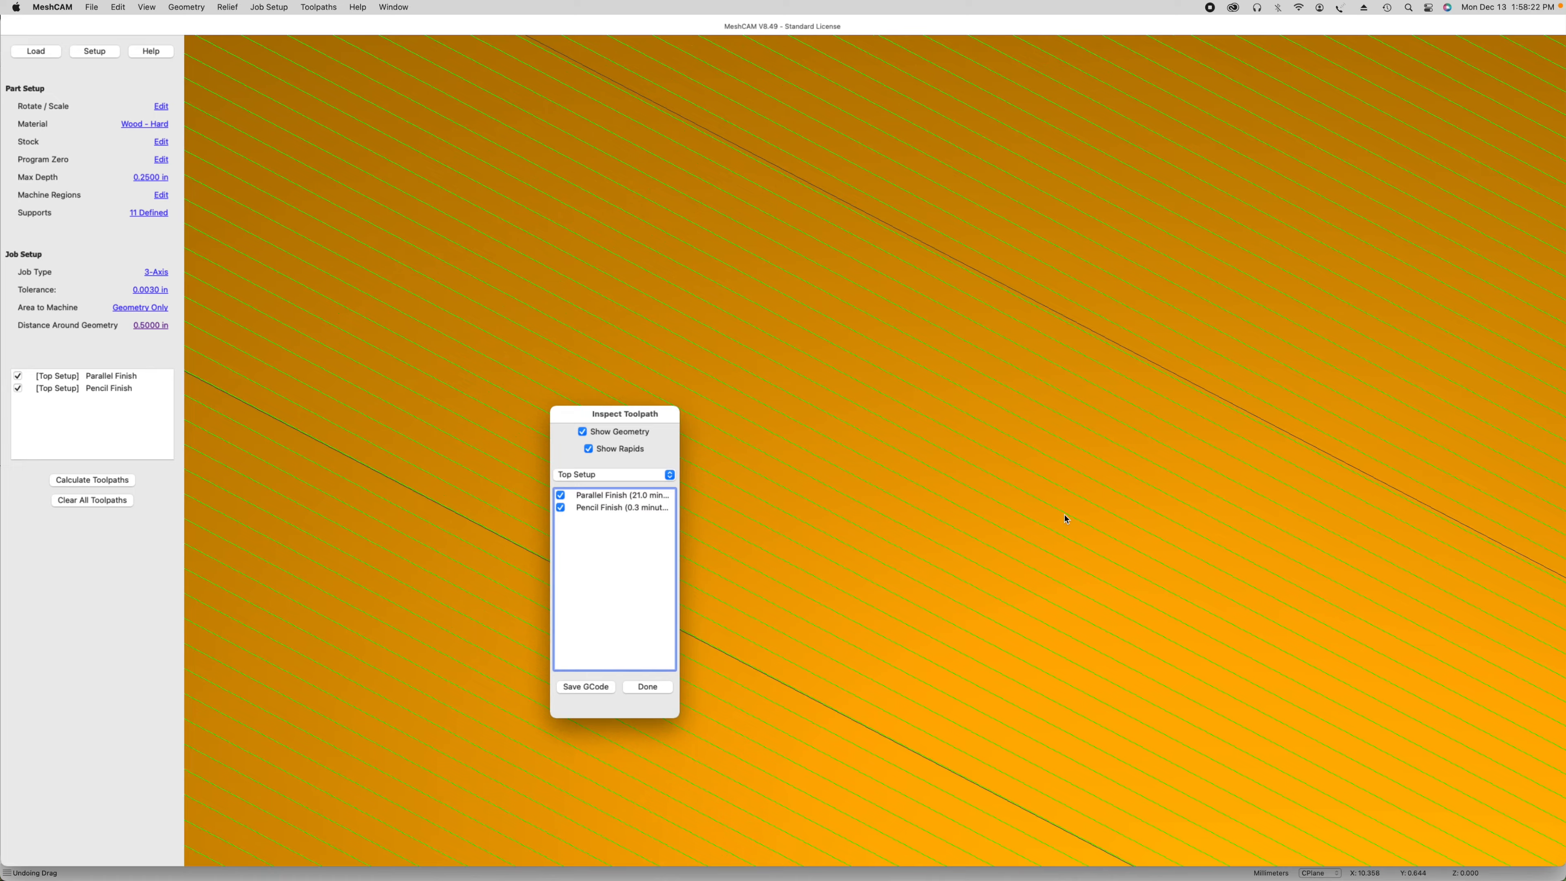
scroll(1066, 518, down, 15)
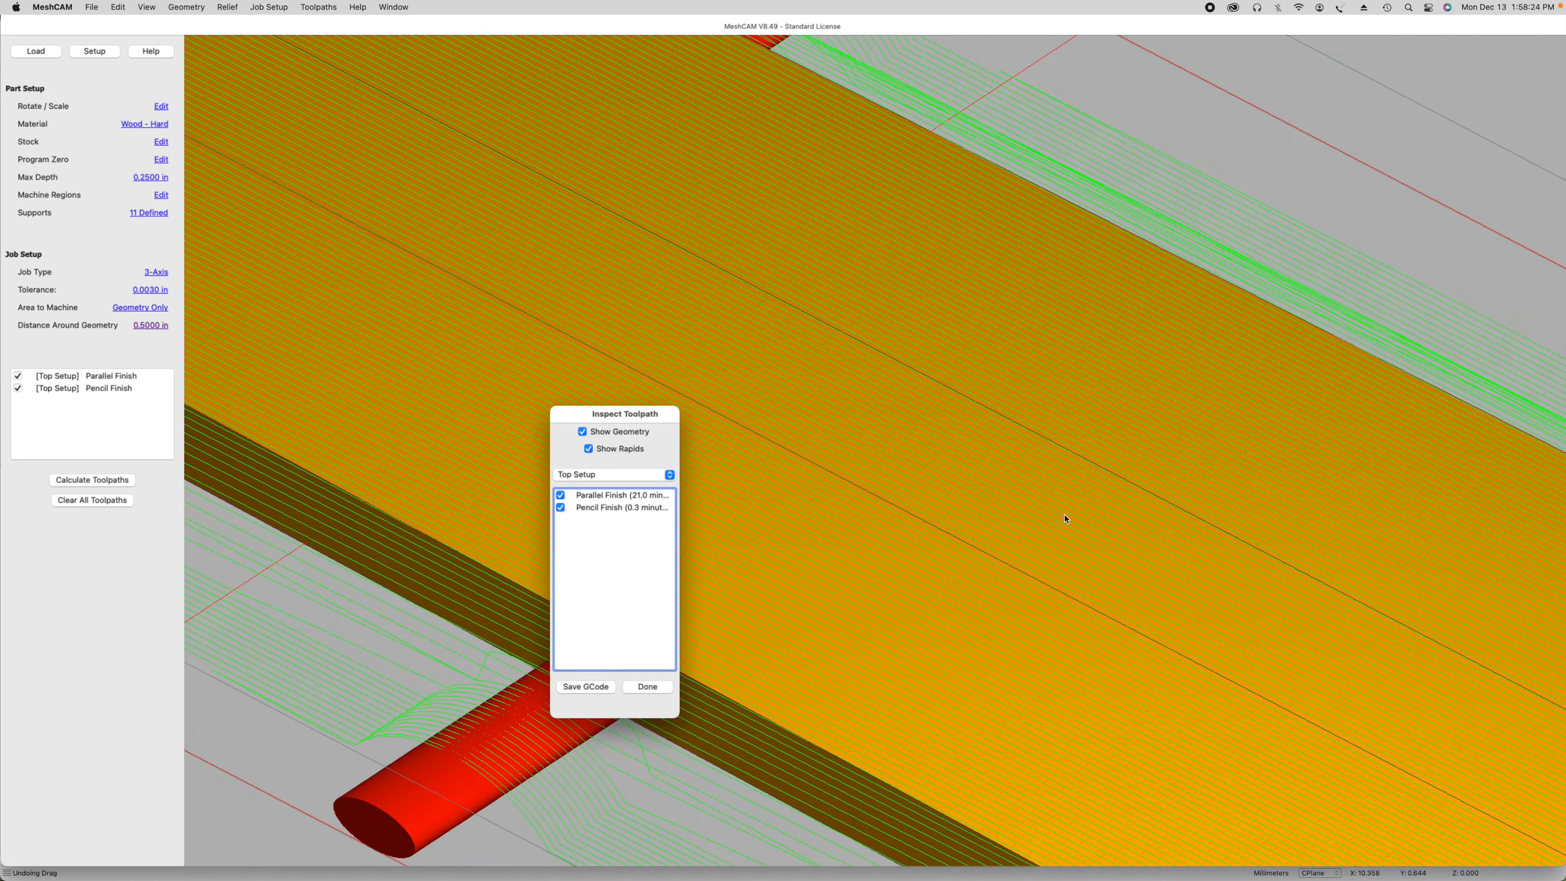
scroll(1066, 518, down, 4)
scroll(1067, 518, down, 6)
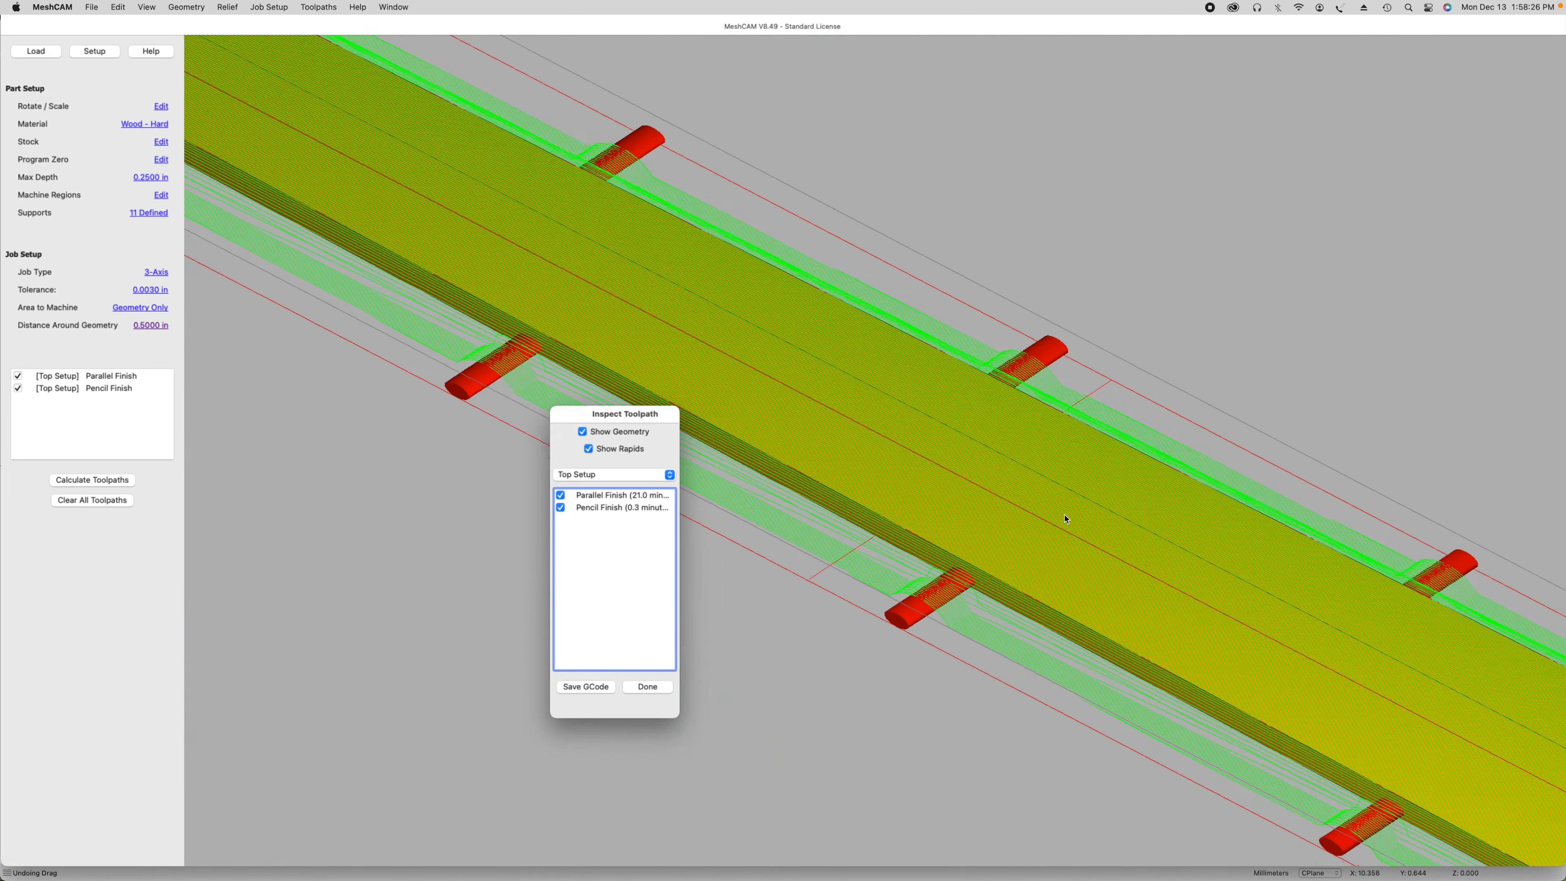
scroll(1066, 518, down, 10)
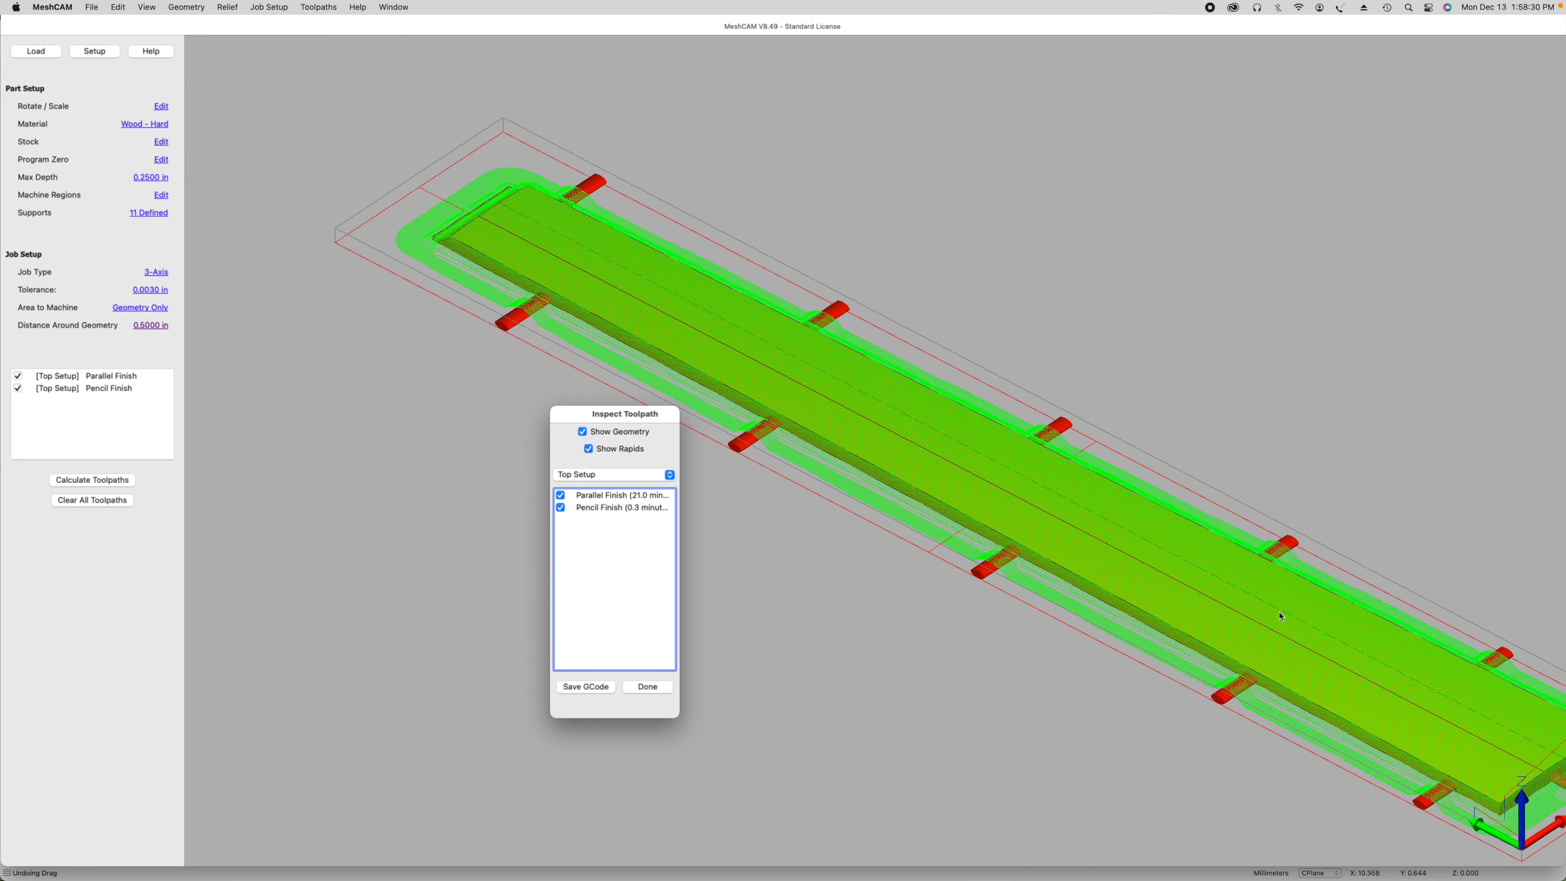
scroll(948, 464, up, 10)
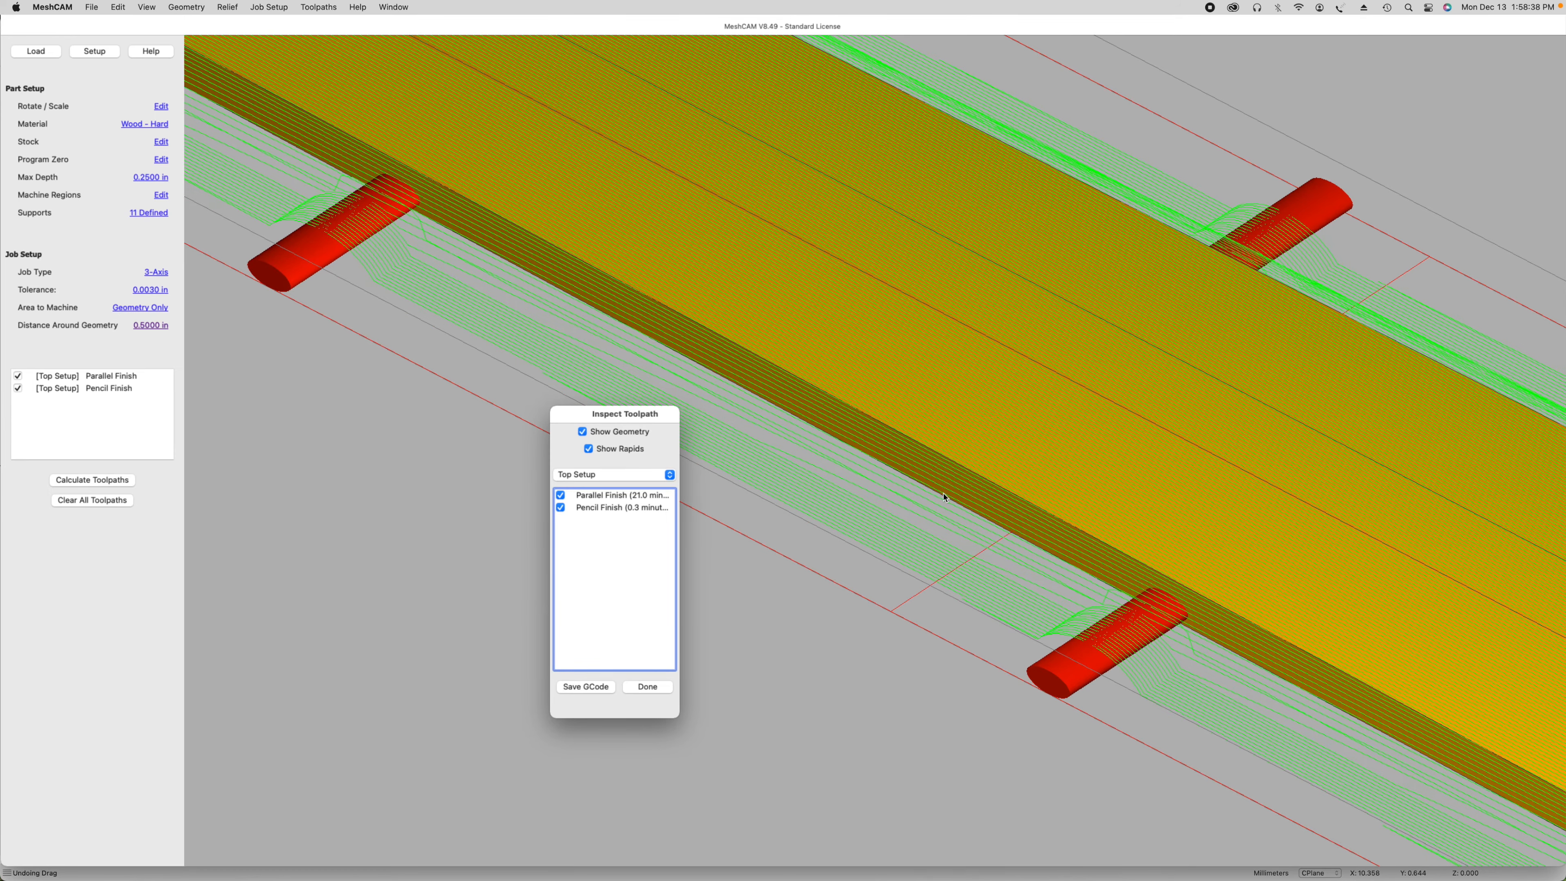
scroll(946, 500, down, 10)
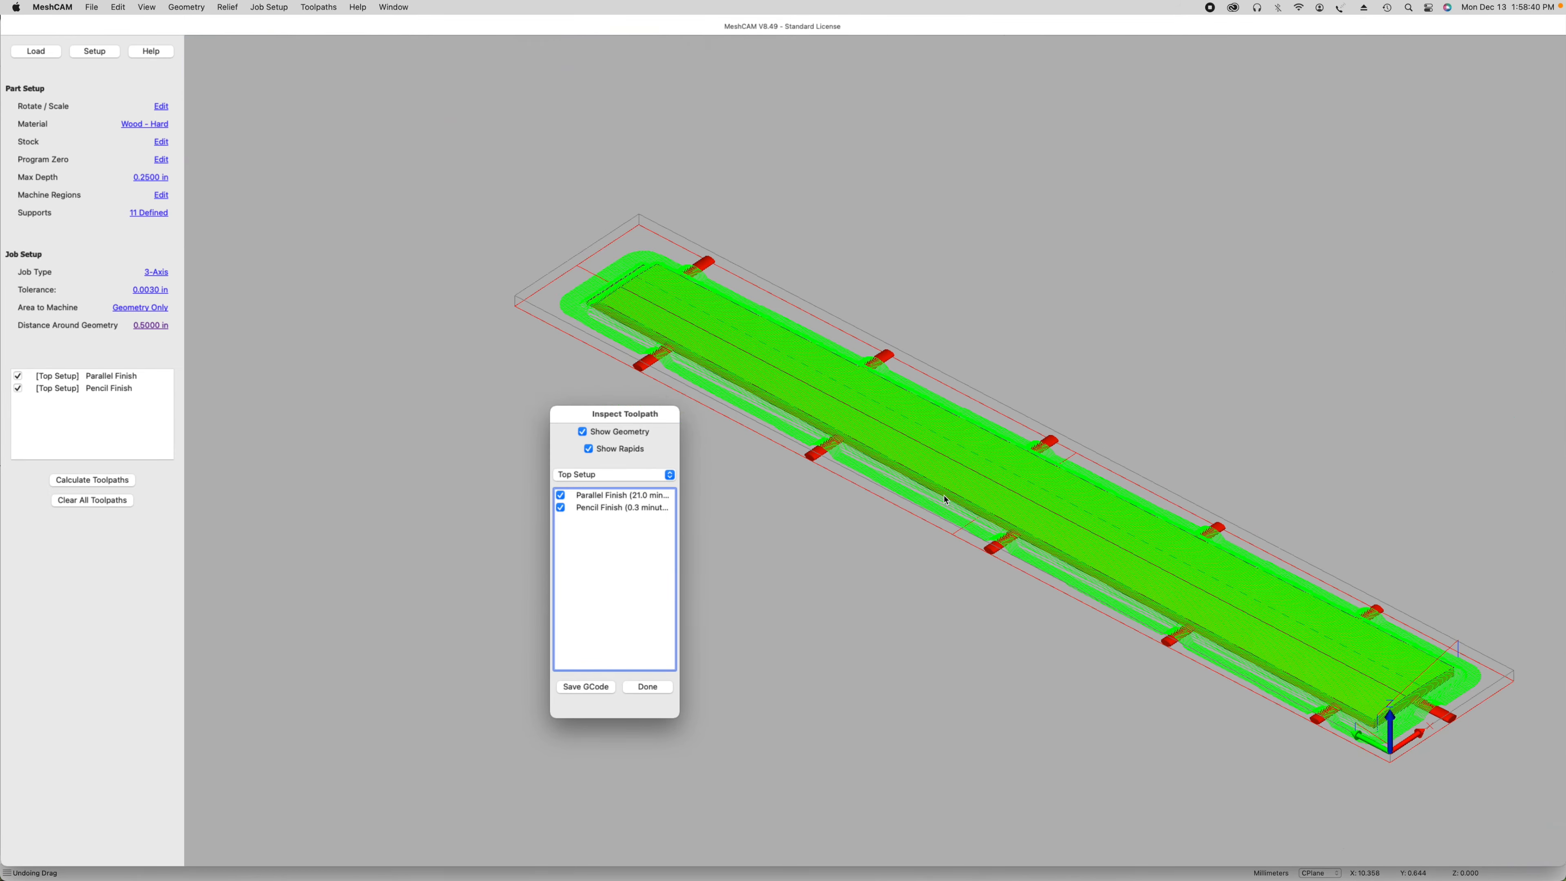
Step: Hide the Parallel Finish toolpath to inspect the Pencil Finish path along the fretboard's edge, and close the toolpath inspection
click(561, 495)
scroll(875, 467, up, 10)
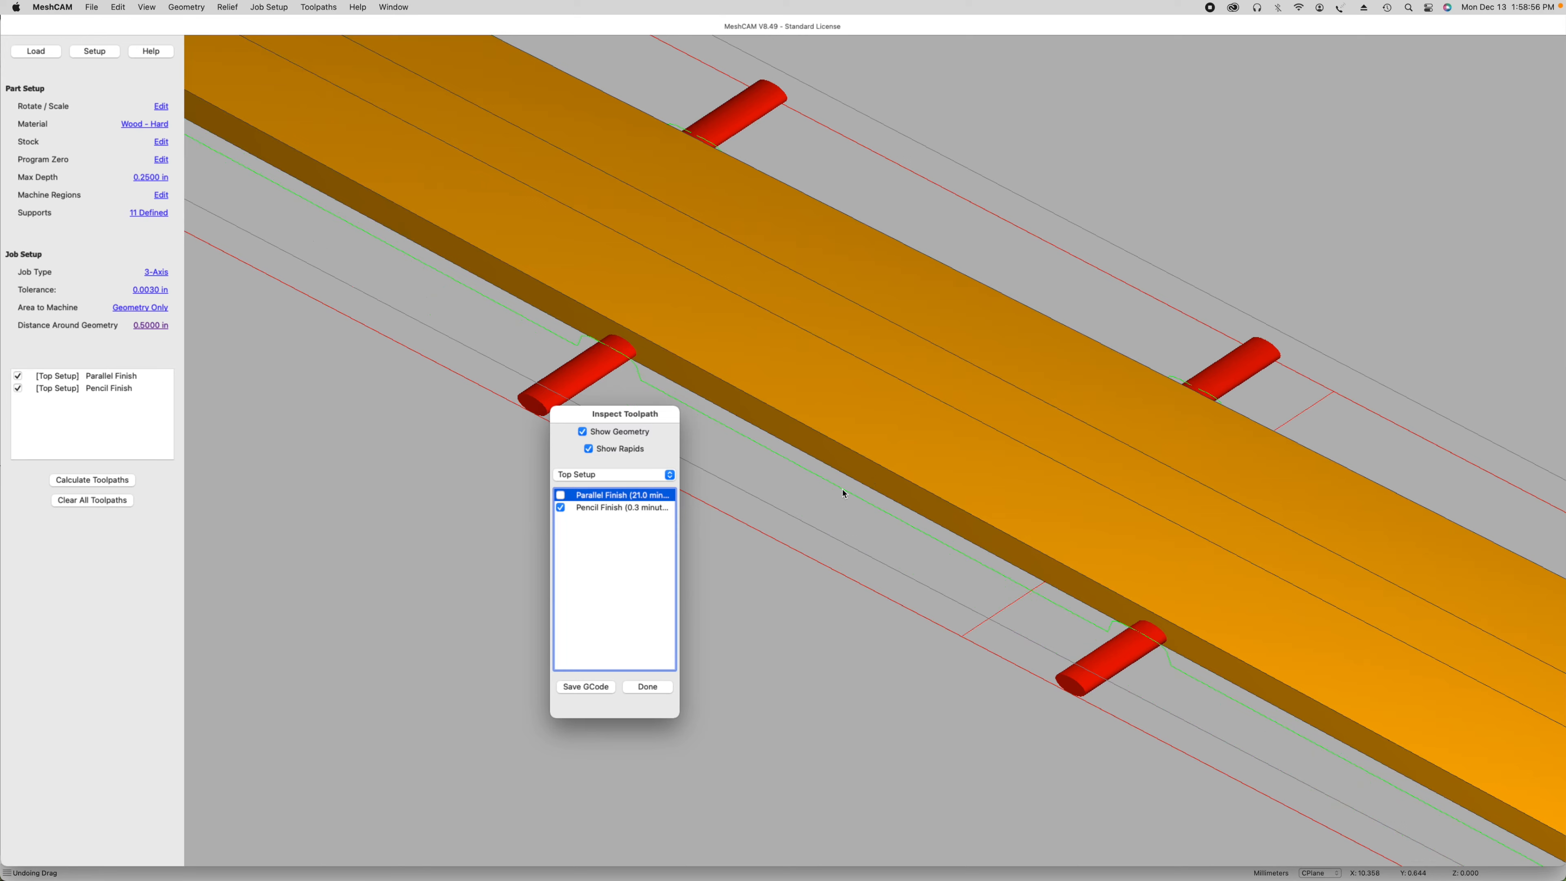
click(561, 496)
click(648, 687)
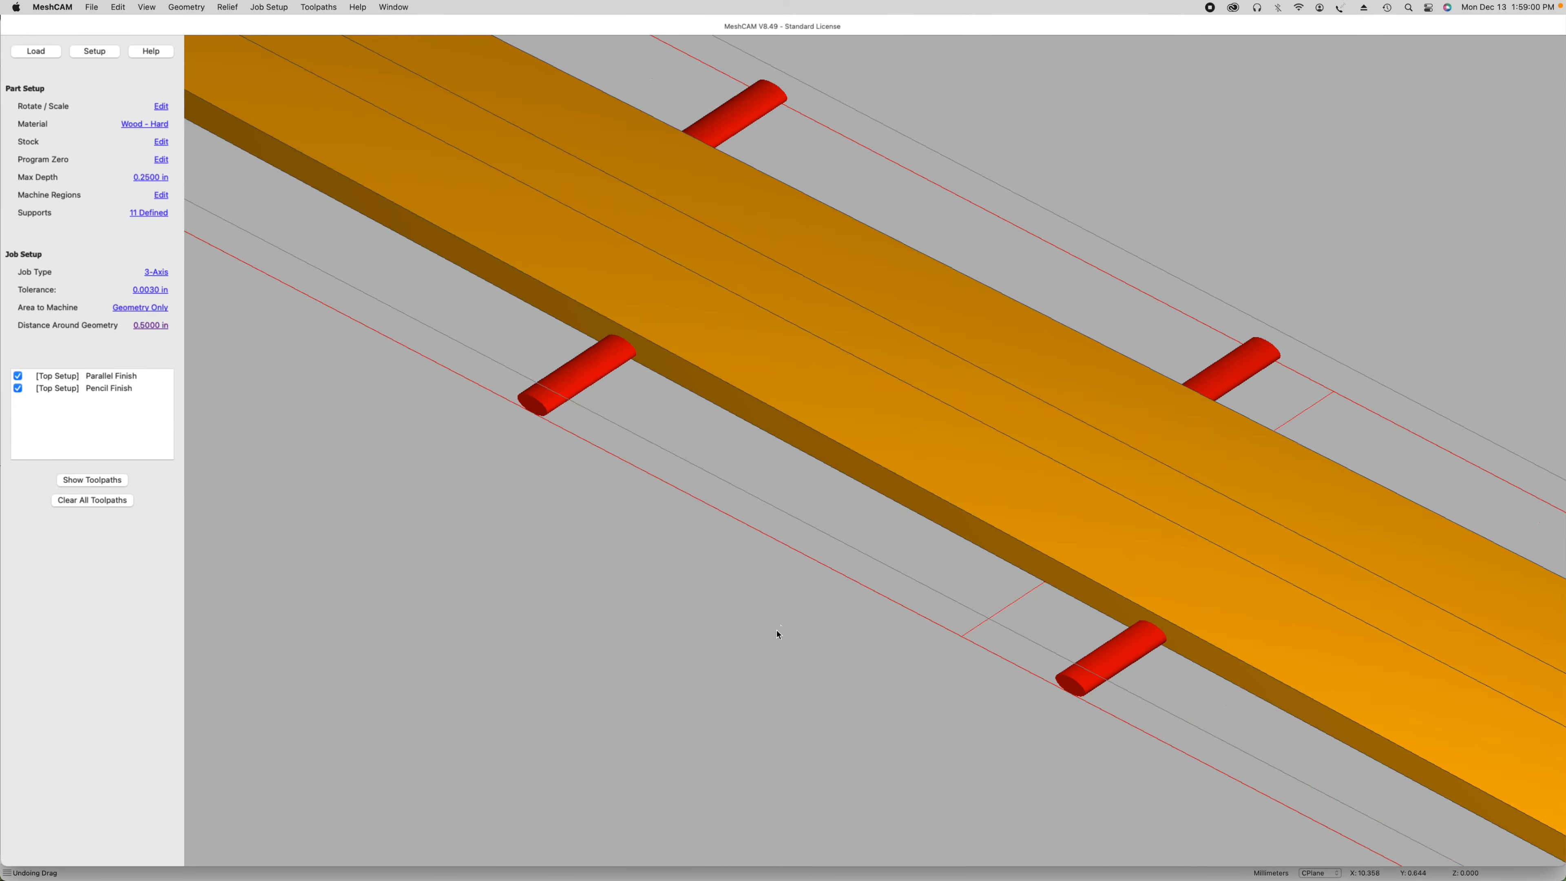
Step: Set the distance around geometry to 0.0001 in for the fretboard job
scroll(783, 626, down, 3)
scroll(785, 626, down, 2)
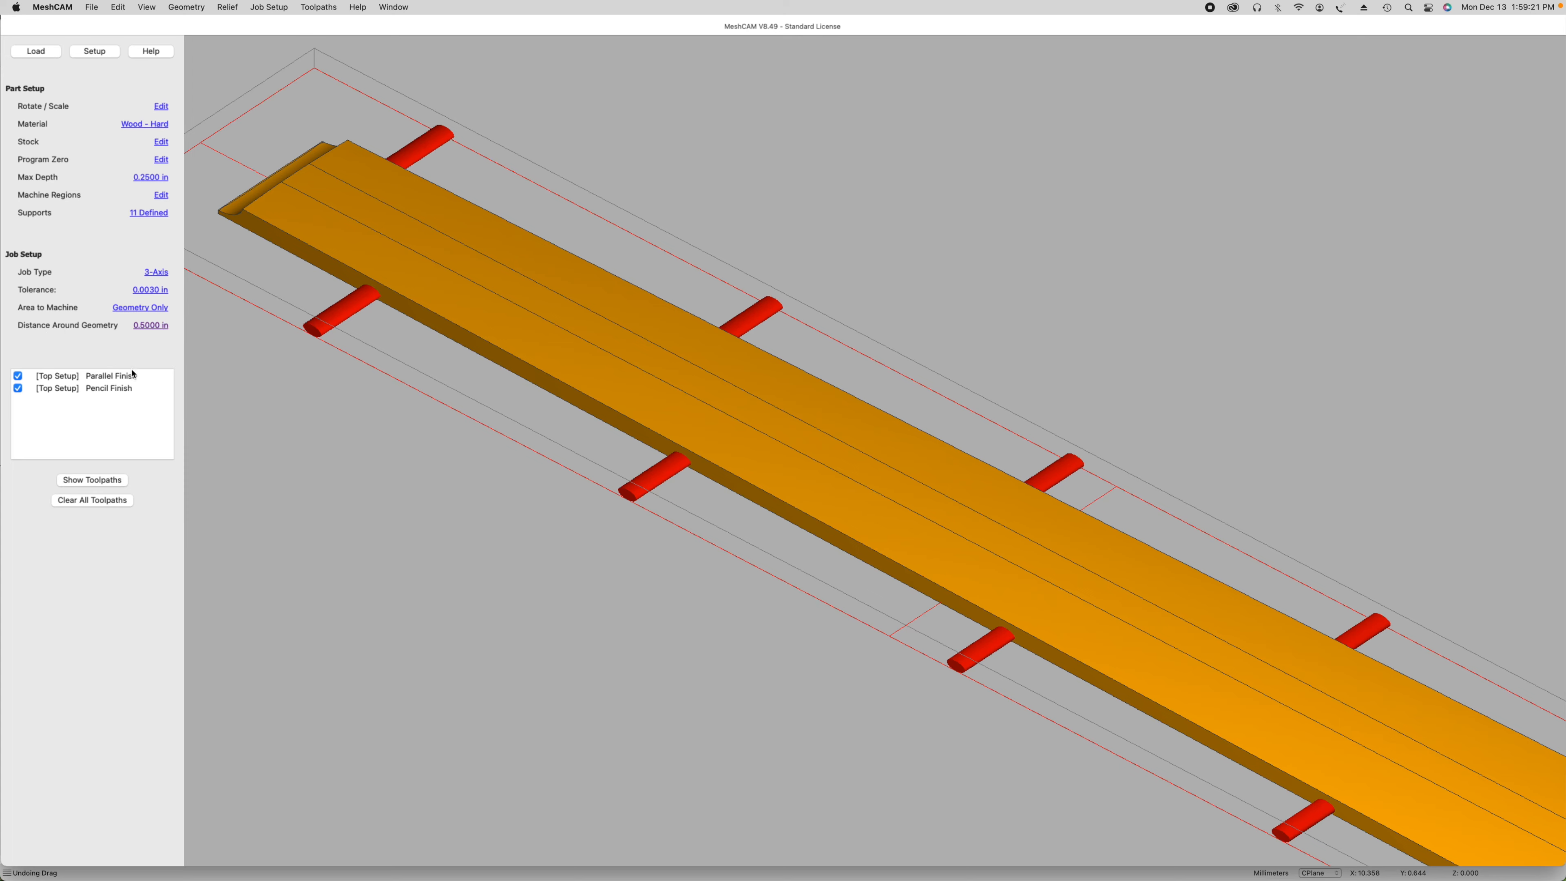
click(158, 329)
text(0)
click(834, 463)
Step: Recalculate the toolpaths, declining the recommended 0.500 in distance around geometry, and move the inspection window clear of the model
click(103, 482)
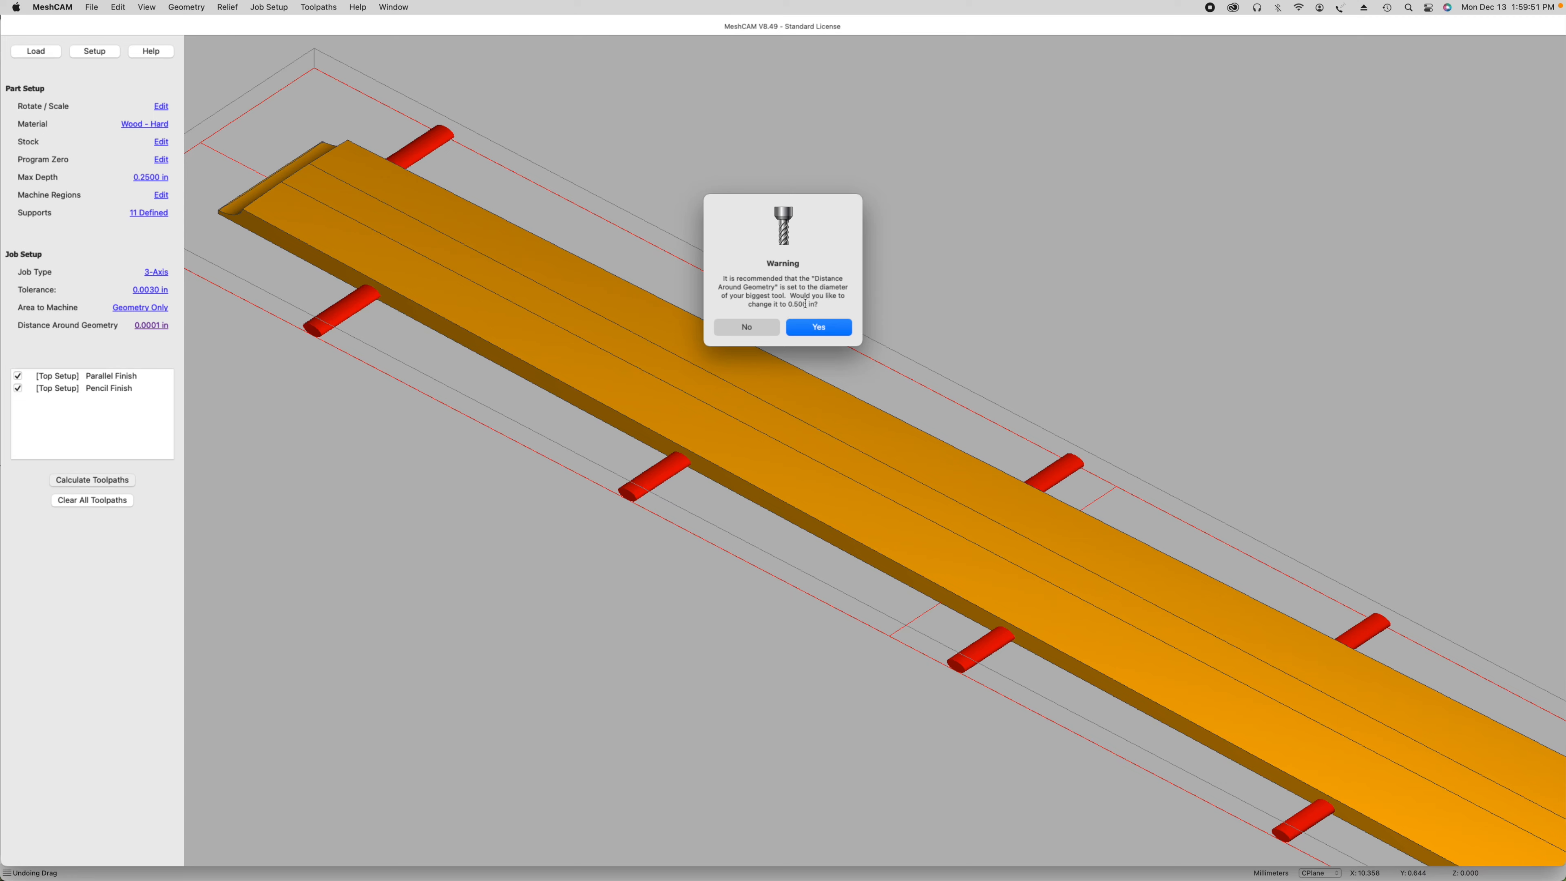
click(757, 331)
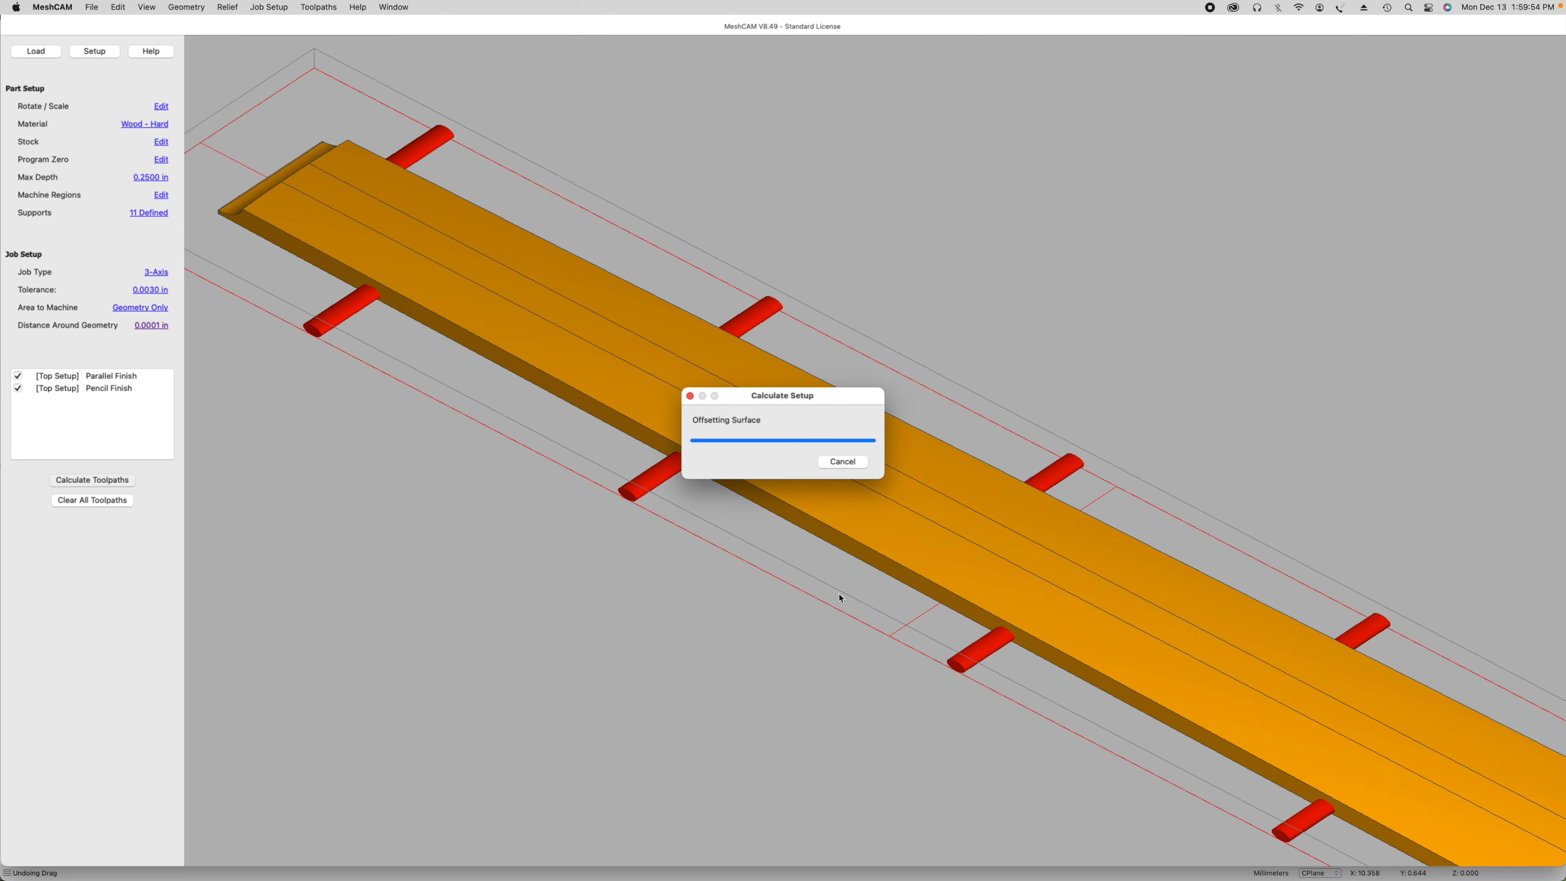
drag(842, 293, 587, 456)
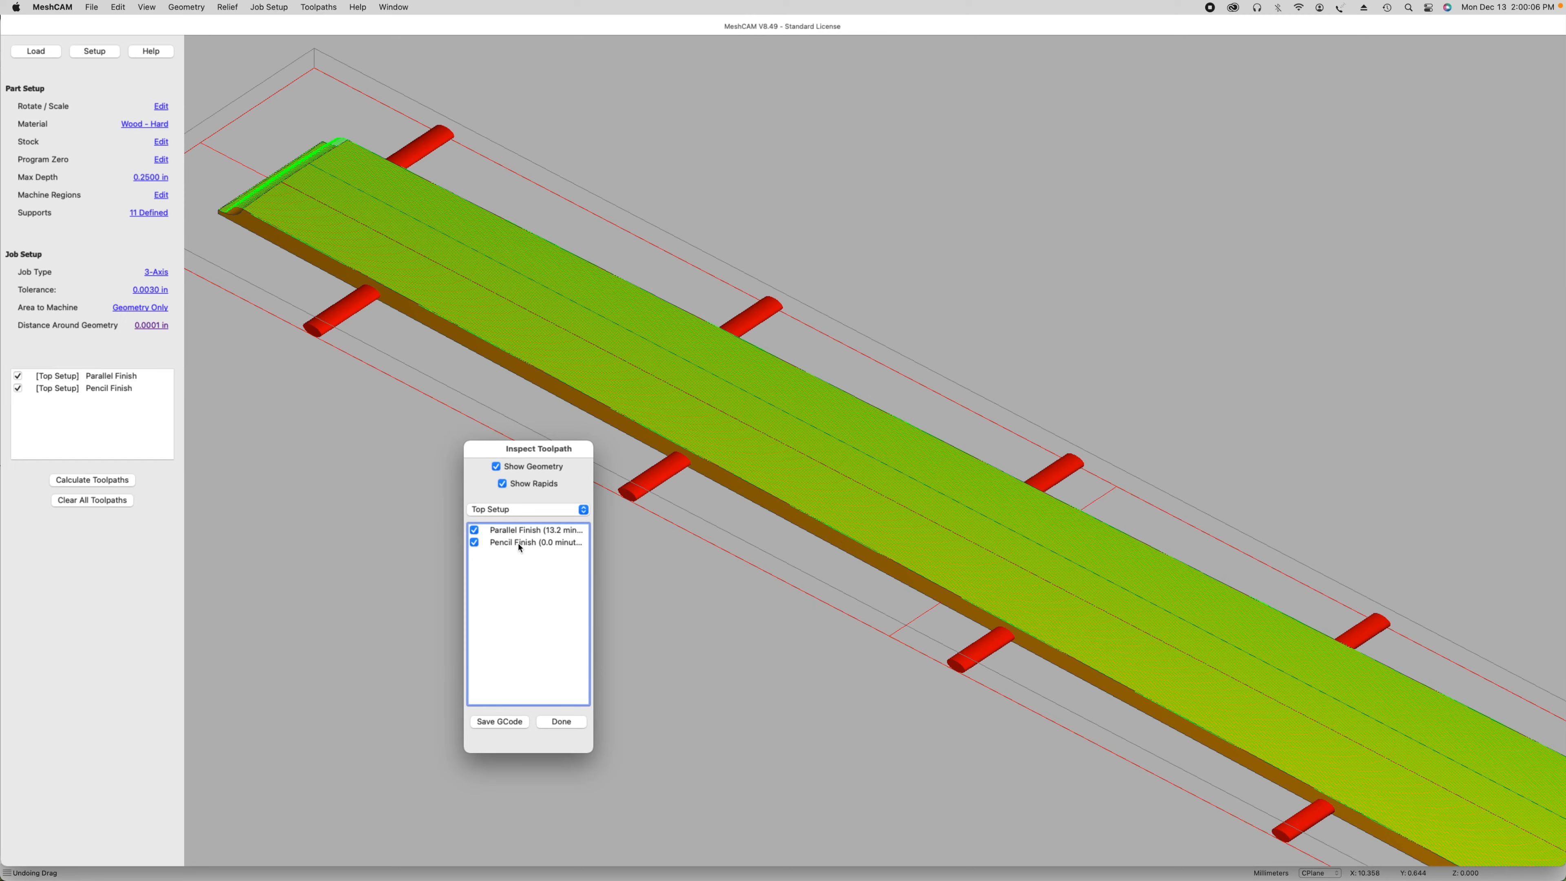
Step: Exclude the Pencil Finish toolpath and export the Parallel Finish G-code with the Basic GCode-Inch(*.nc) post processor
click(477, 544)
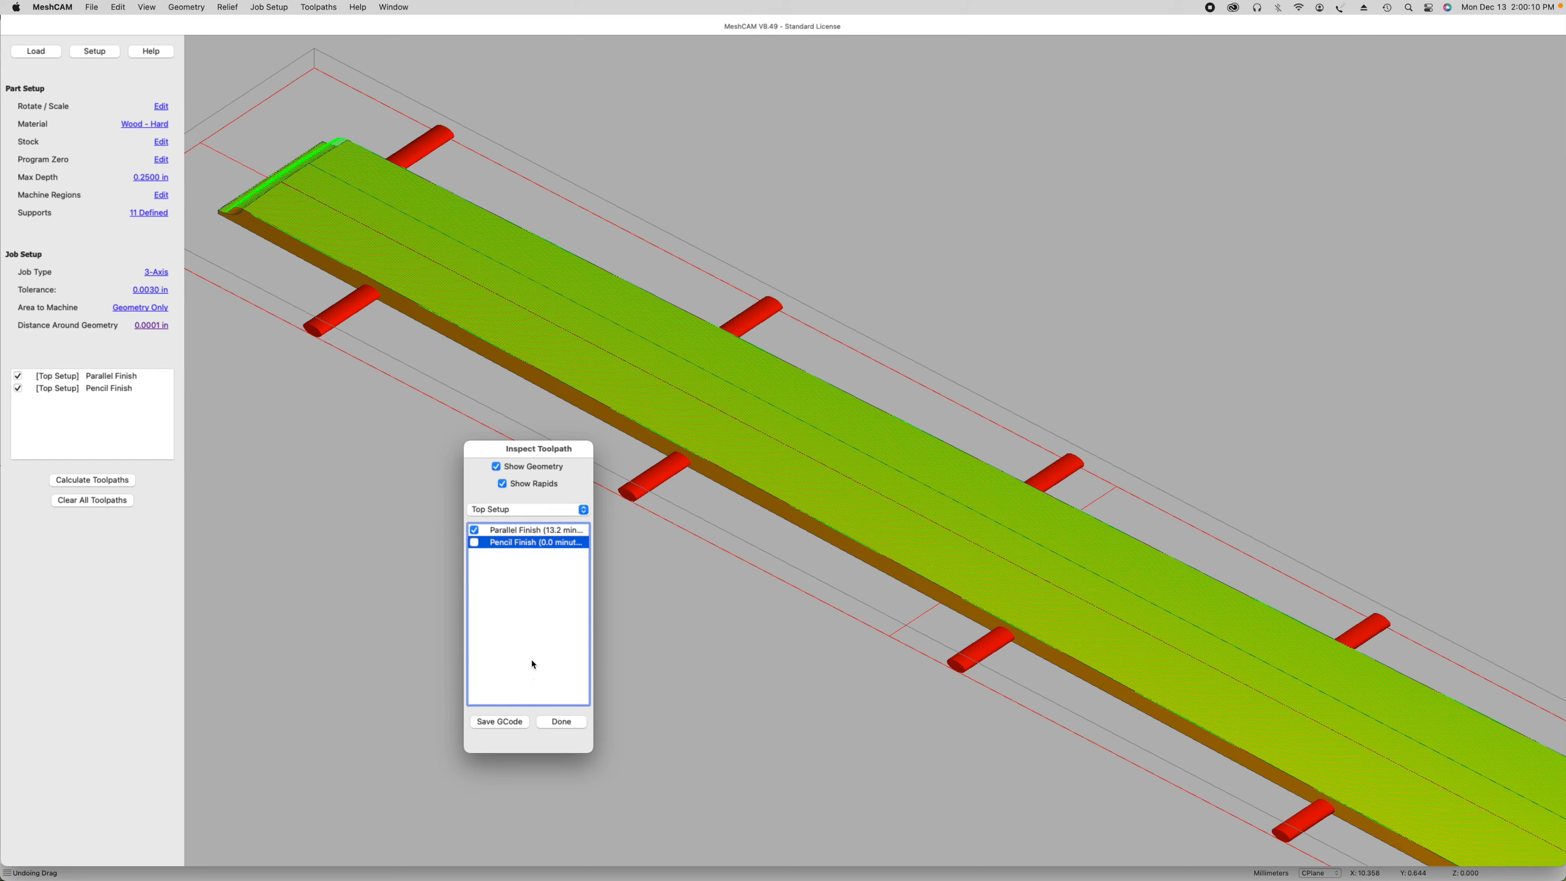
click(499, 722)
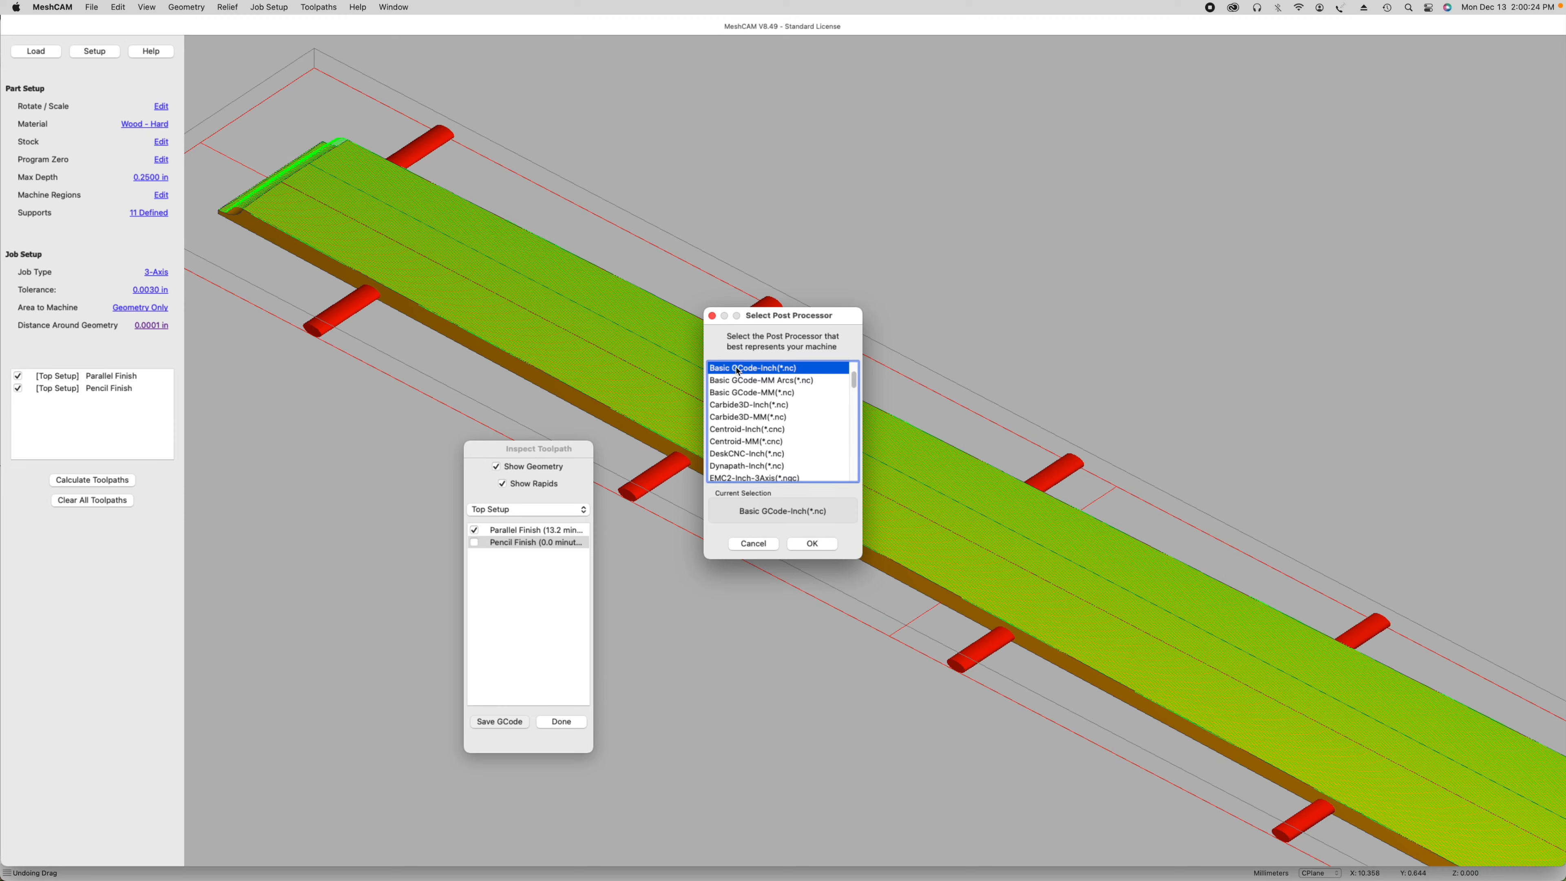
click(812, 544)
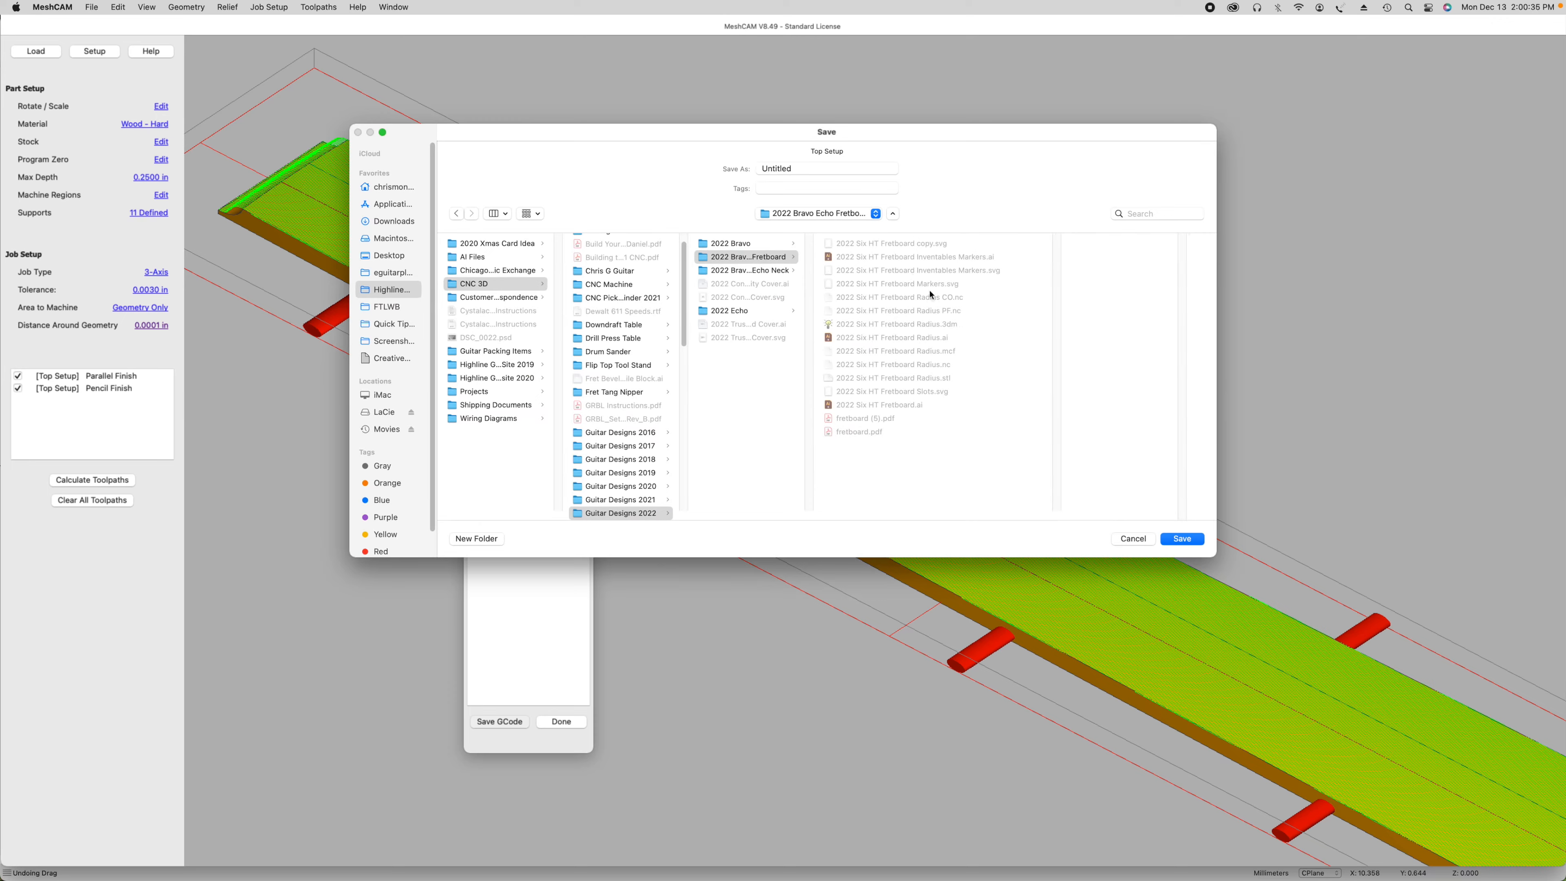